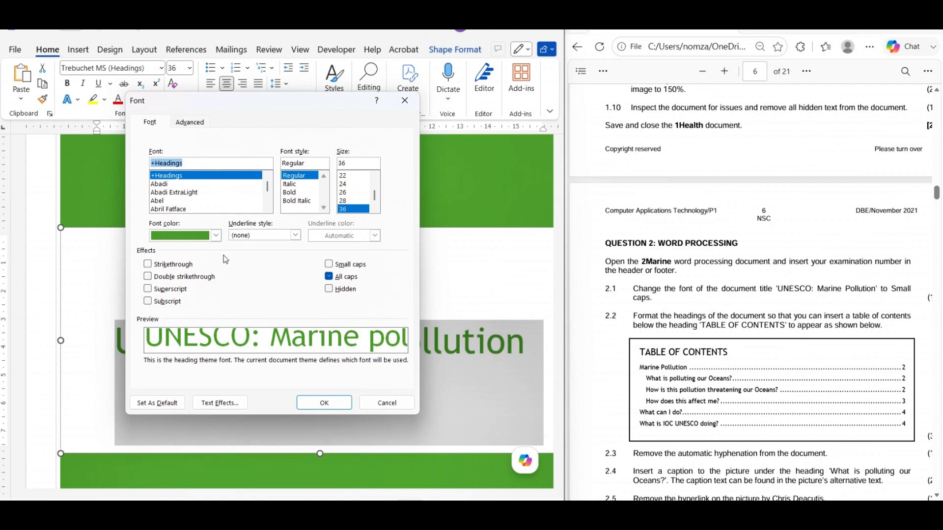
Apply the Small caps font effect to the document title 'UNESCO: Marine Pollution'
left_click(329, 265)
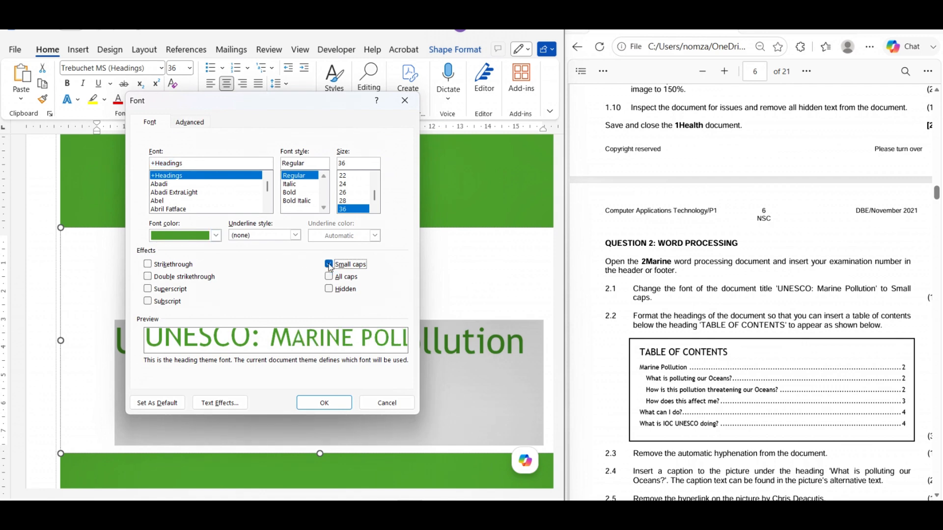
left_click(334, 403)
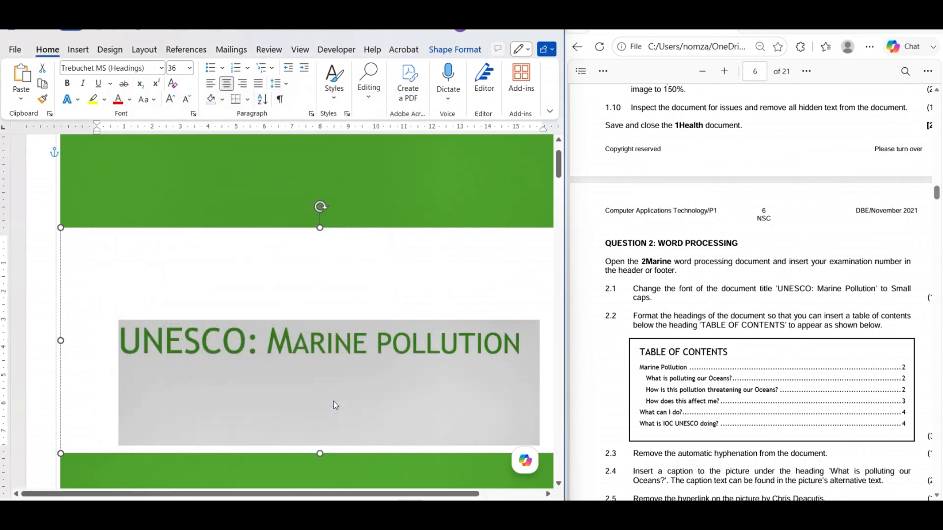
scroll(330, 352, "down", 2)
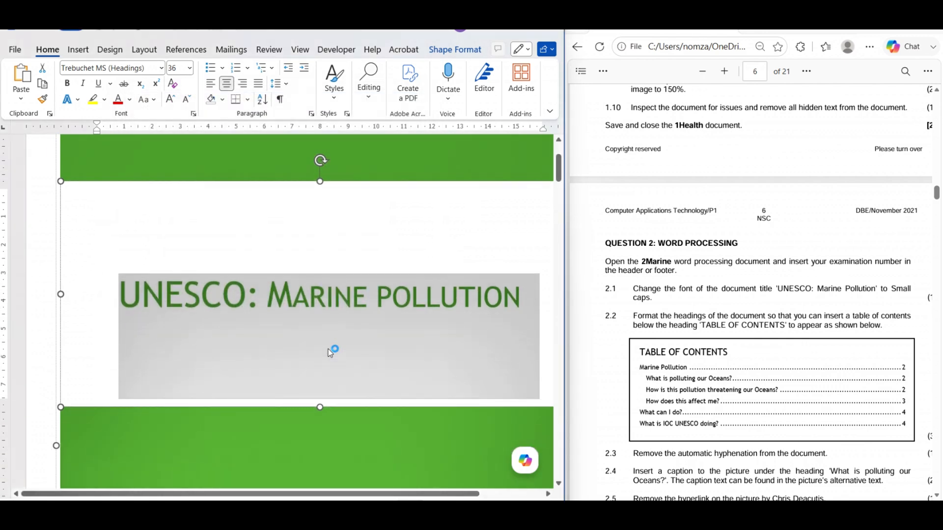
left_click(582, 475)
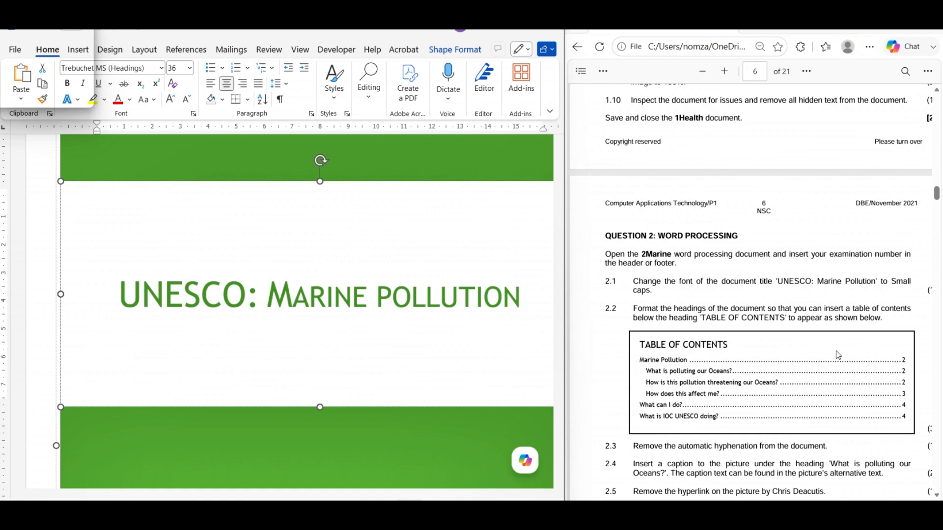
Insert the built-in Automatic Table 1 table of contents below the heading 'TABLE OF CONTENTS' on the page after the cover
scroll(690, 352, "down", 1)
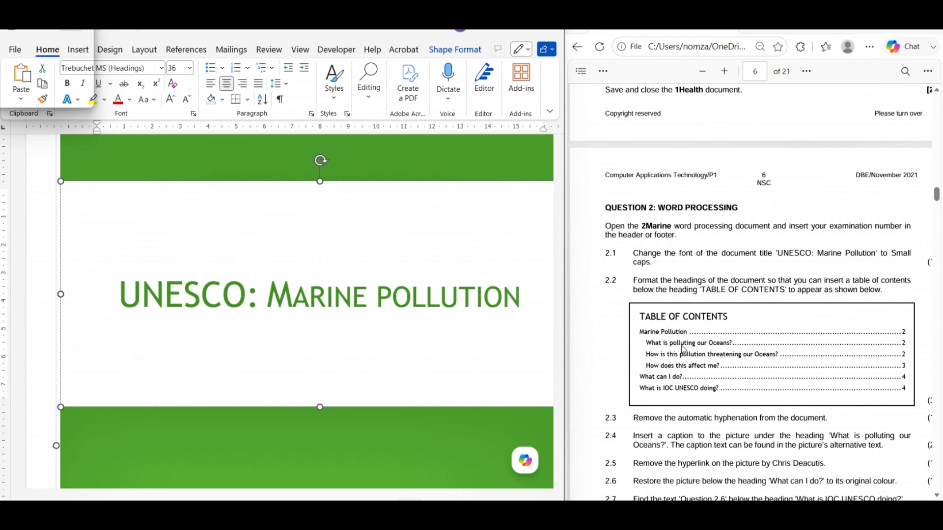
scroll(326, 390, "down", 5)
scroll(326, 392, "down", 8)
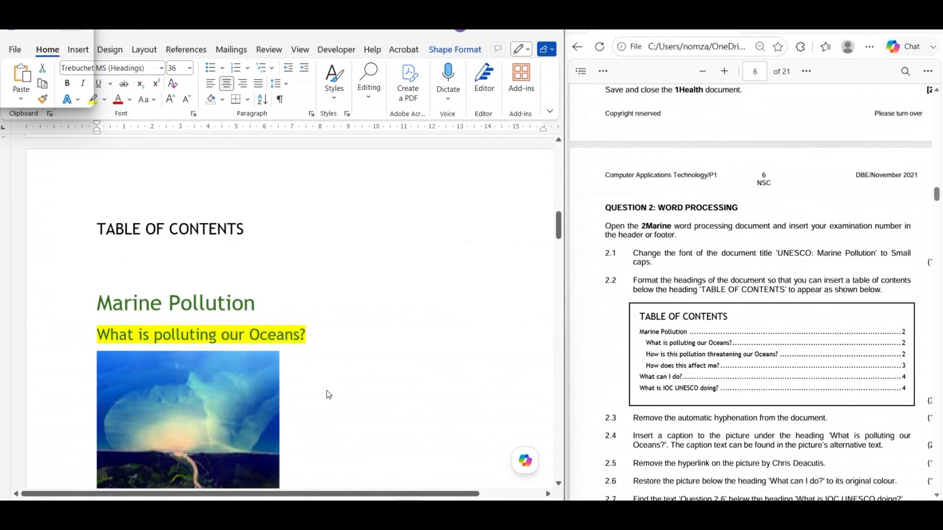
scroll(327, 392, "up", 2)
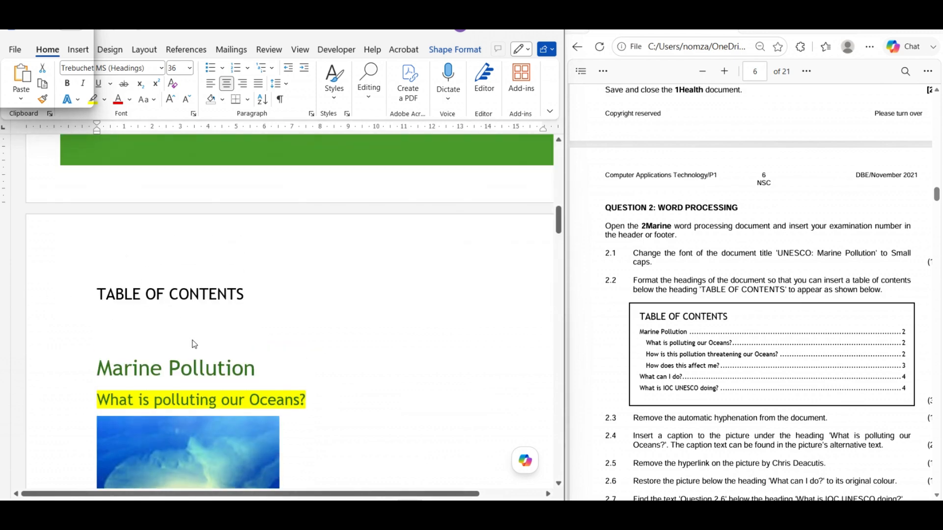
left_click(111, 313)
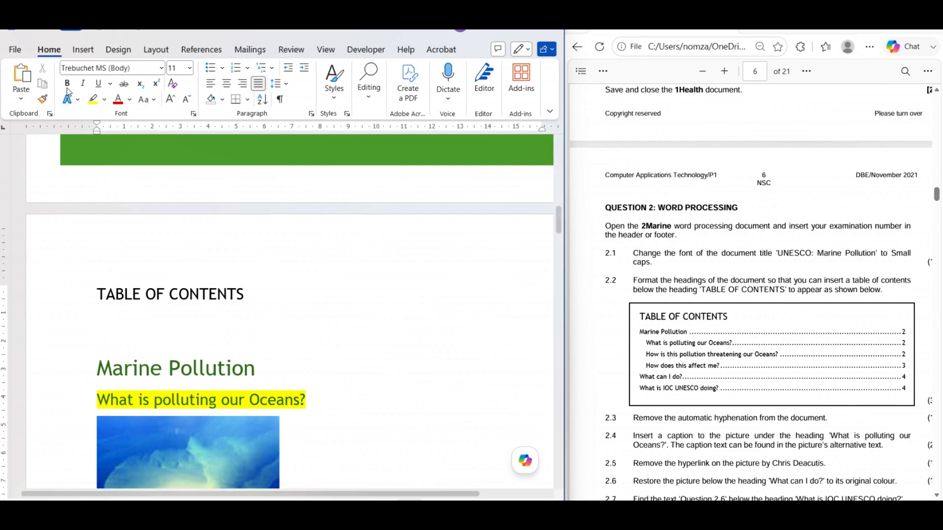
left_click(200, 51)
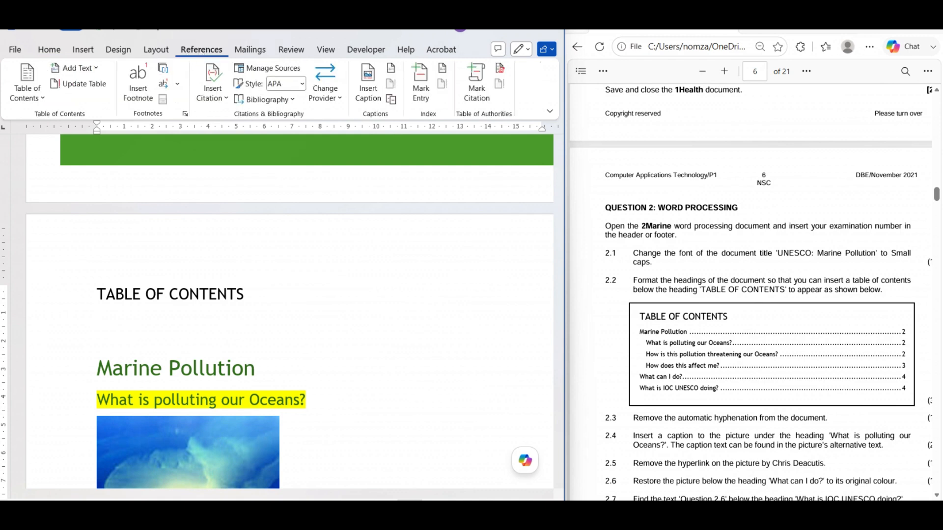
left_click(43, 98)
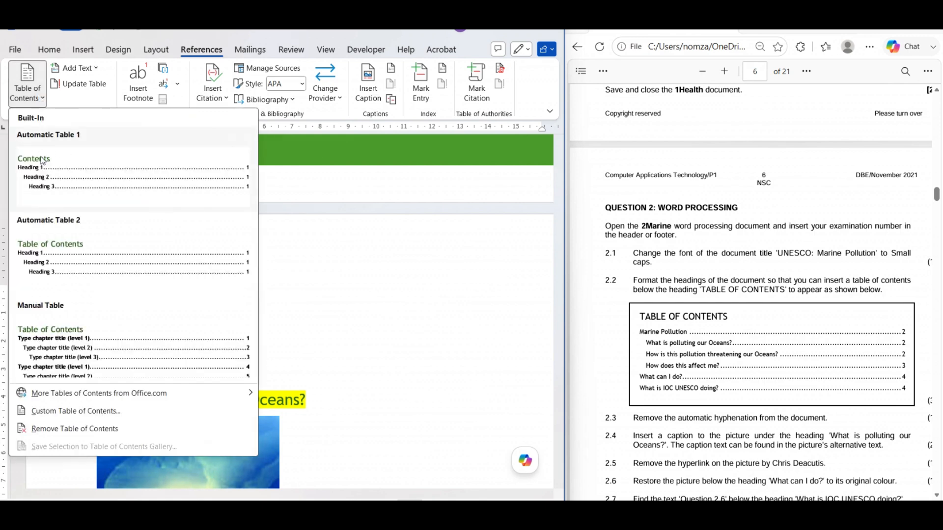
left_click(51, 170)
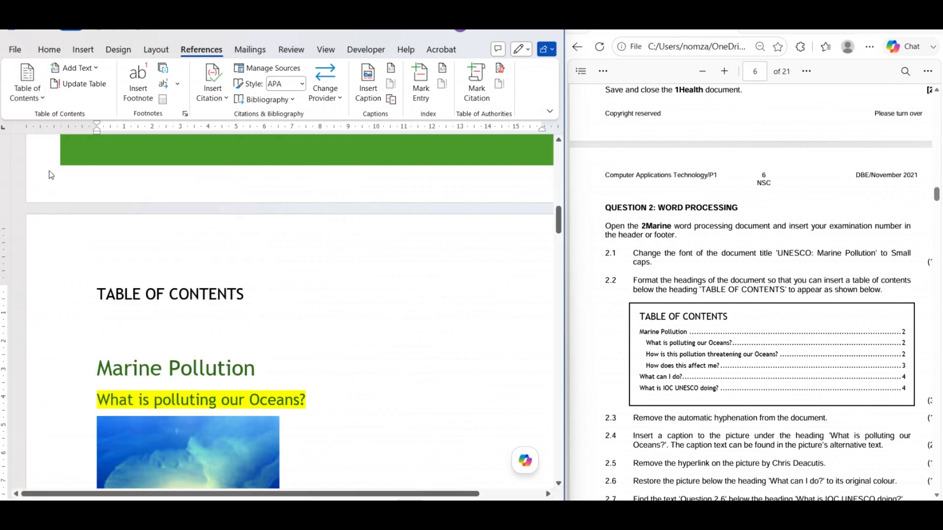
scroll(258, 371, "down", 2)
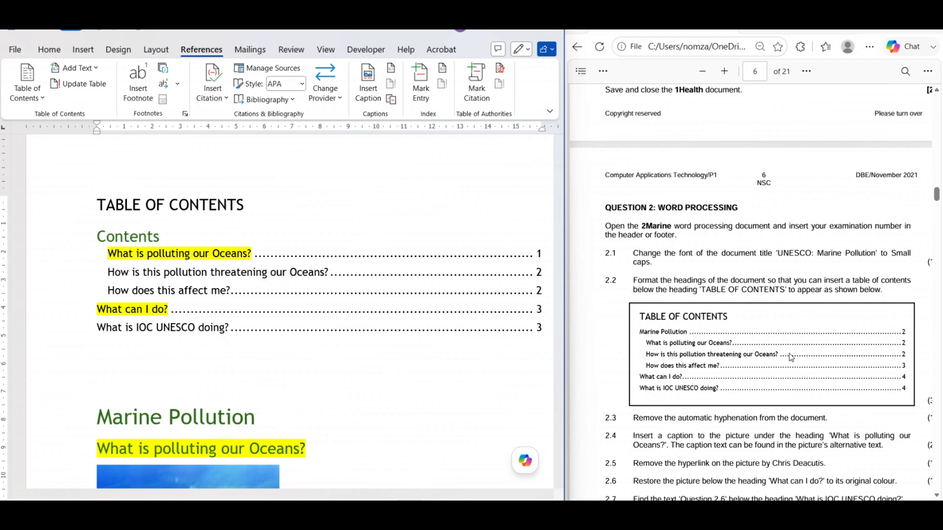
Apply the Heading 1 style to the 'Marine Pollution' heading below the table of contents
scroll(791, 357, "down", 1)
scroll(791, 357, "down", 3)
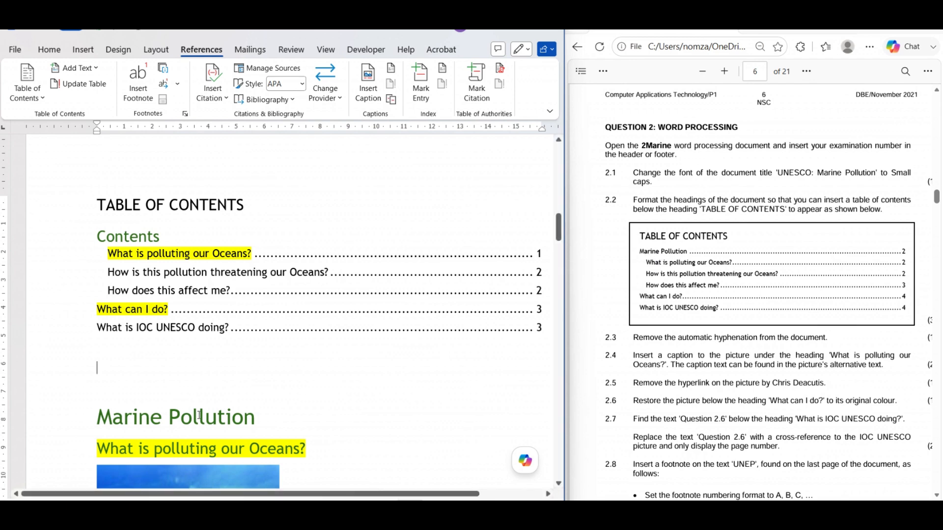
left_click(246, 418)
left_click_drag(255, 419, 96, 418)
left_click(261, 416)
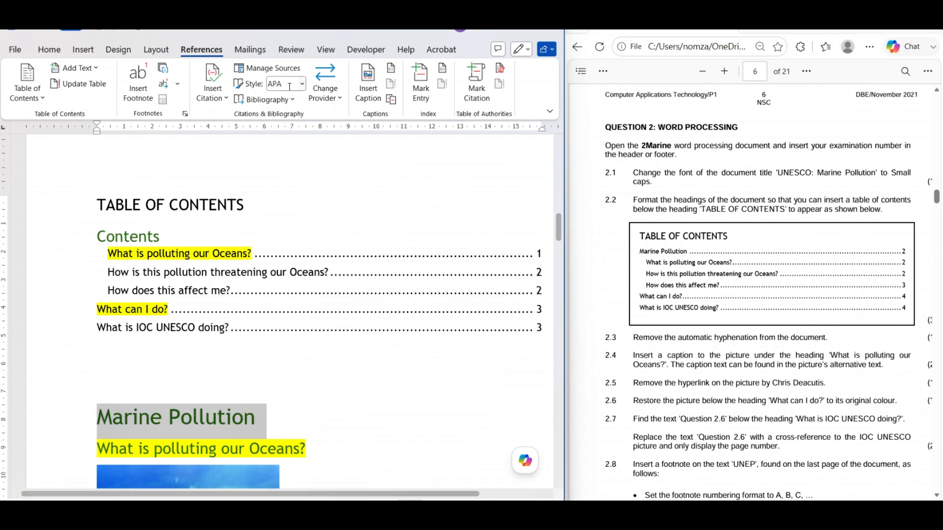
left_click(42, 51)
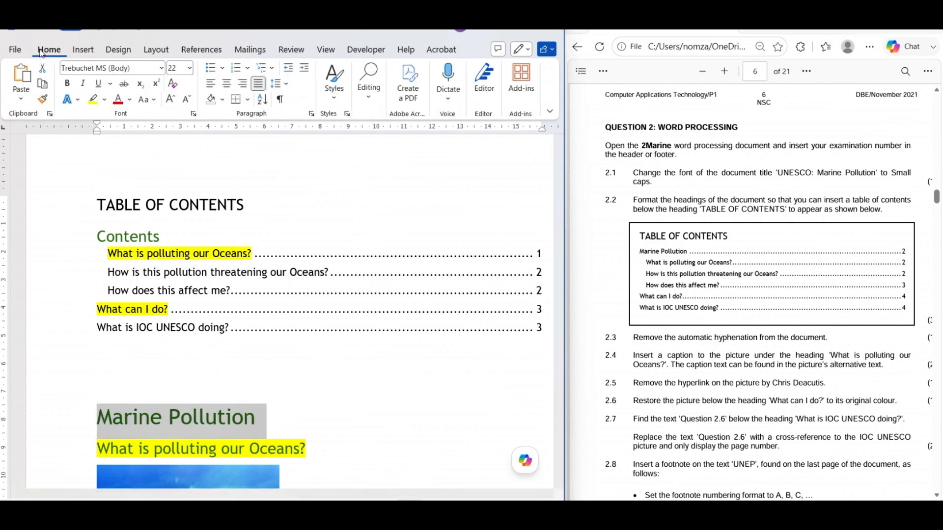
left_click(338, 100)
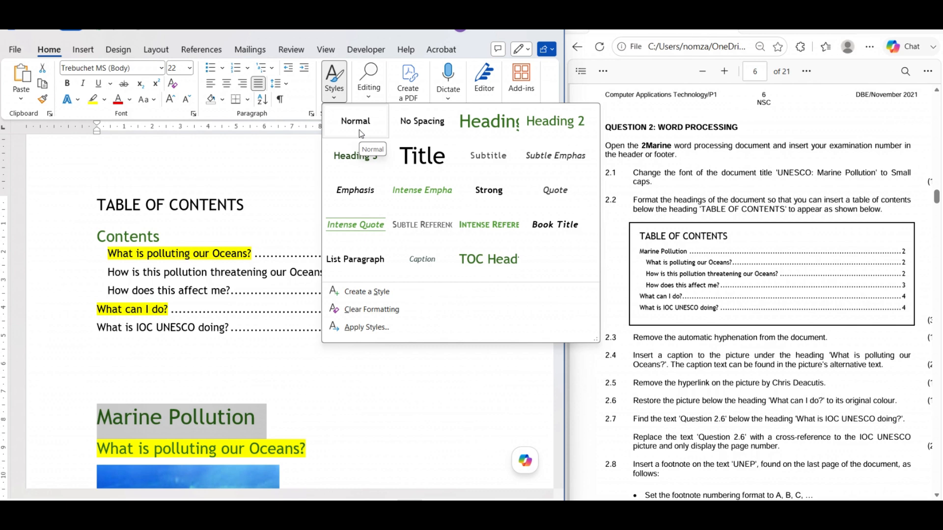
left_click(501, 123)
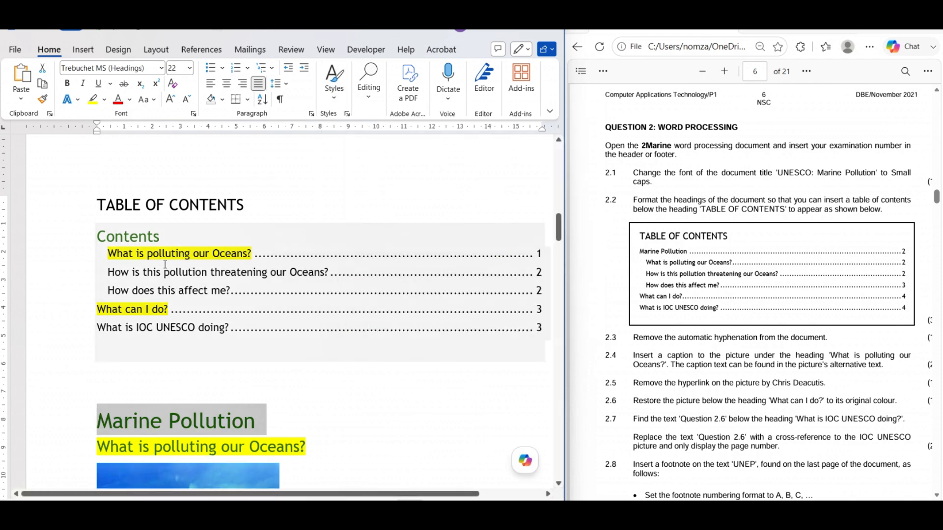
Update the entire table of contents, including its headings and page numbers
left_click(197, 271)
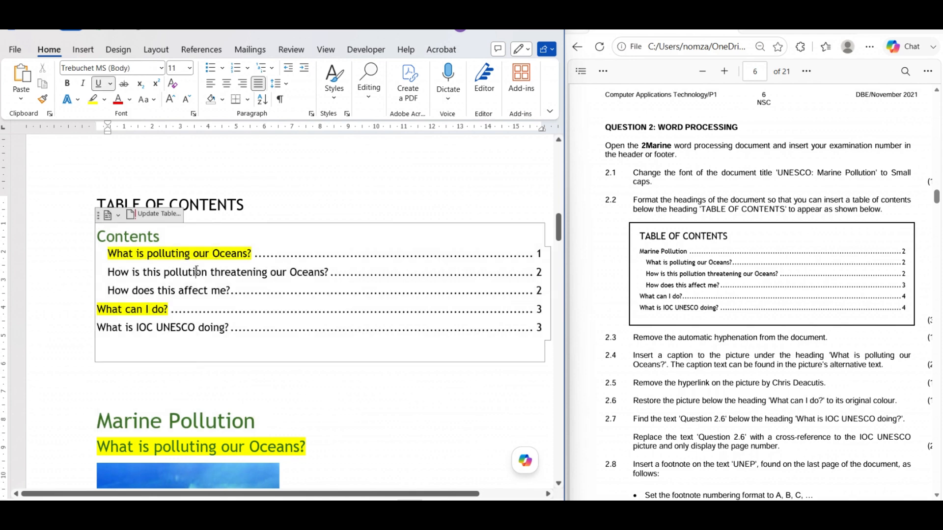
left_click(157, 215)
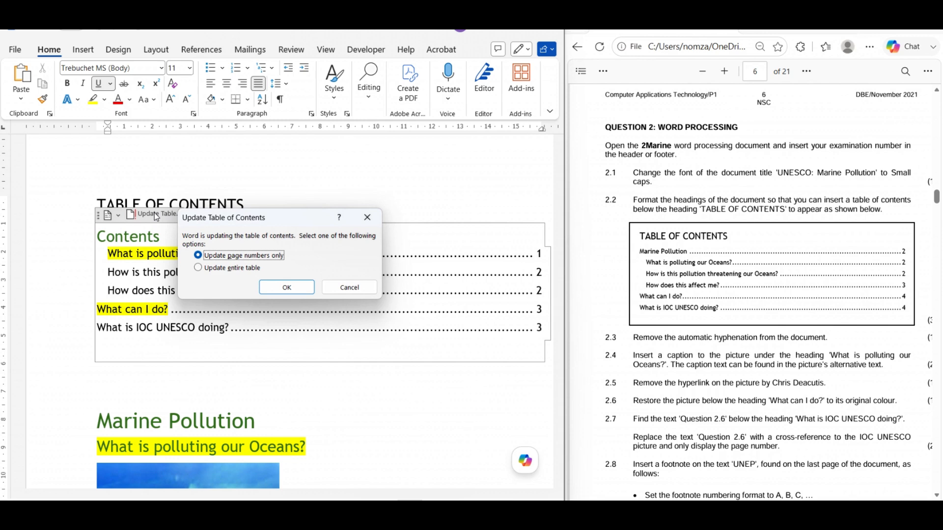
left_click(199, 272)
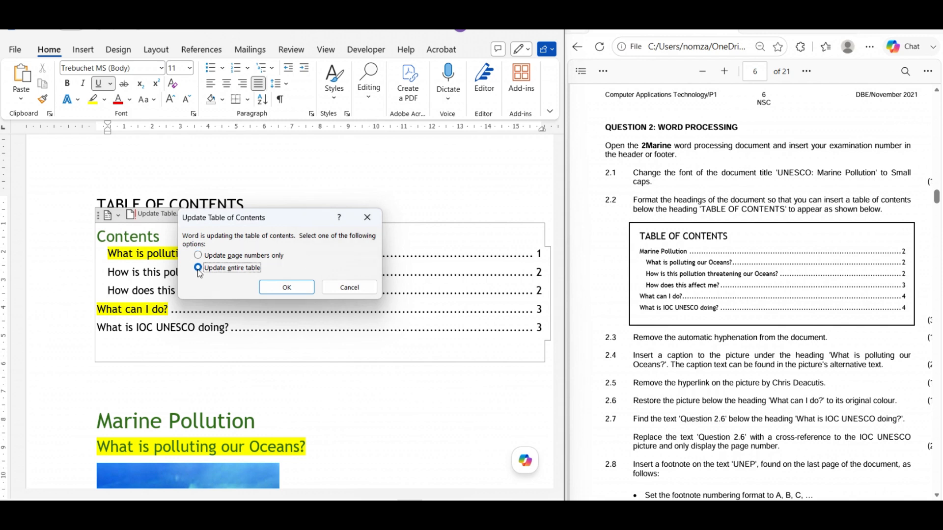
left_click(292, 292)
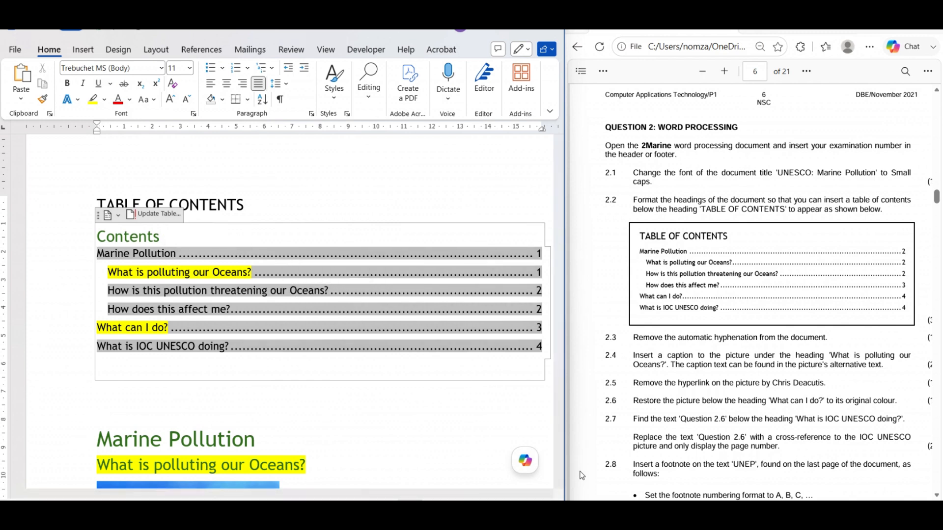
Remove the automatic hyphenation from the document by setting hyphenation to None
scroll(581, 475, "down", 3)
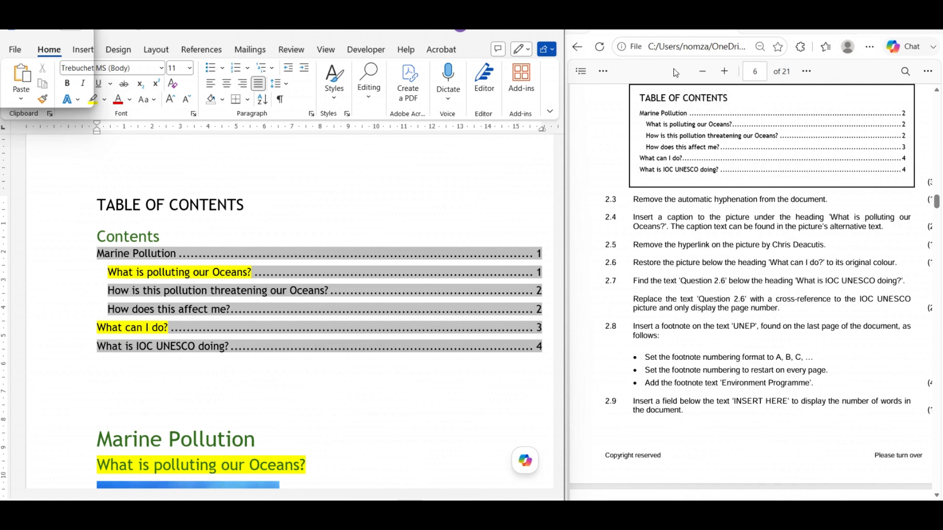
left_click(332, 198)
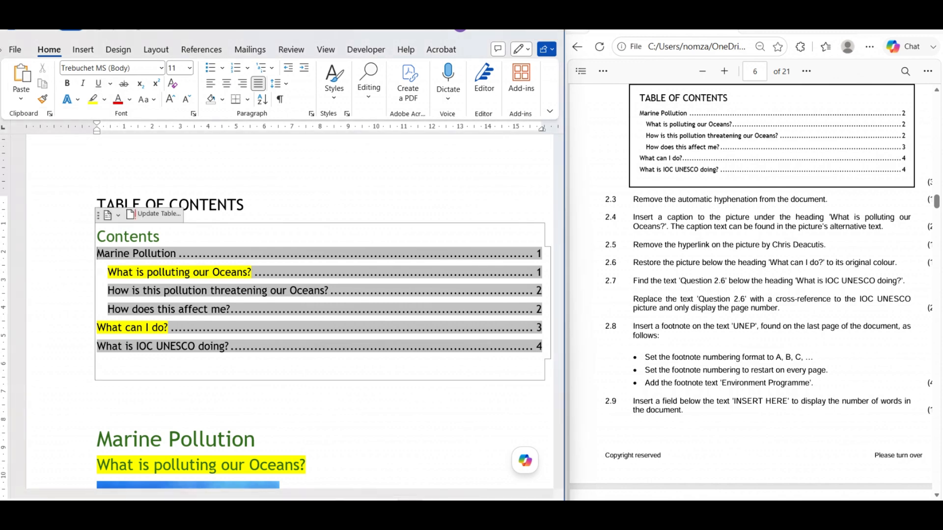
left_click(157, 50)
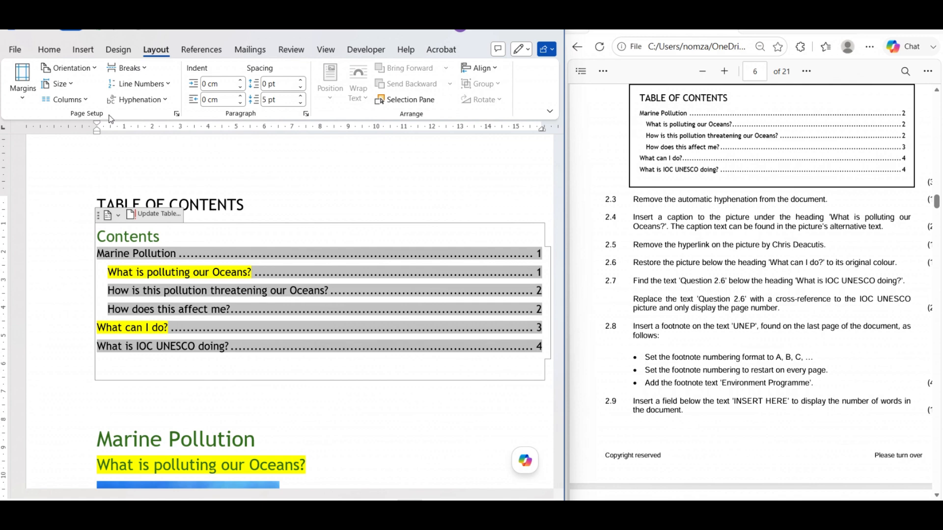
left_click(167, 101)
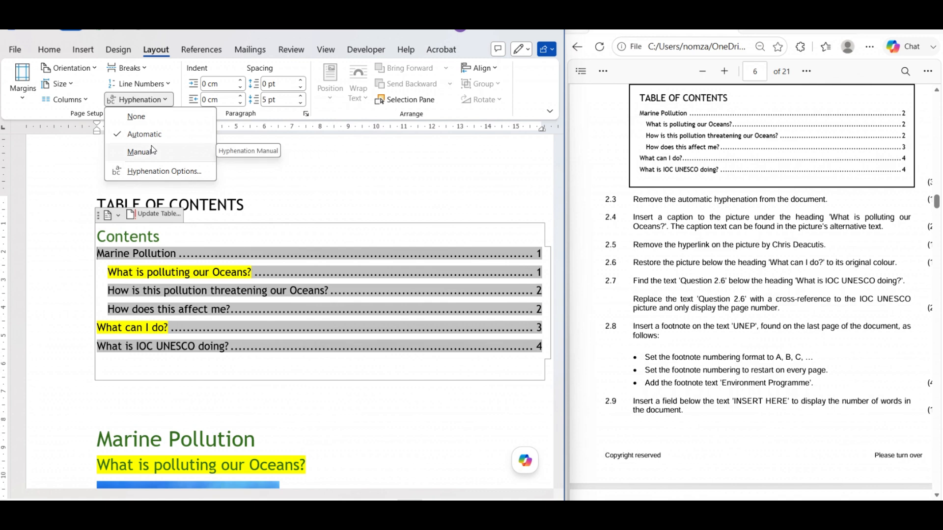
left_click(137, 118)
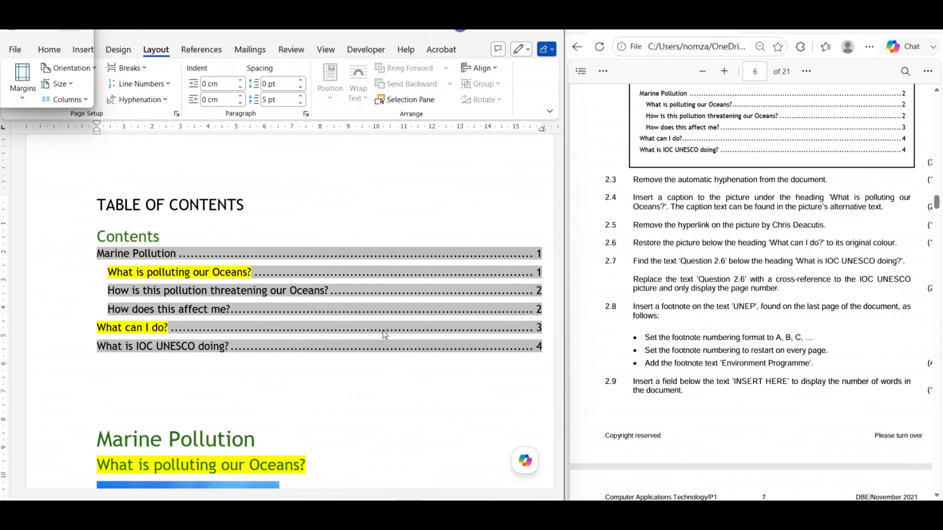
Copy the alternative text of the picture under the heading 'What is polluting our Oceans?' and close the alt text pane
scroll(385, 335, "down", 6)
scroll(385, 335, "up", 1)
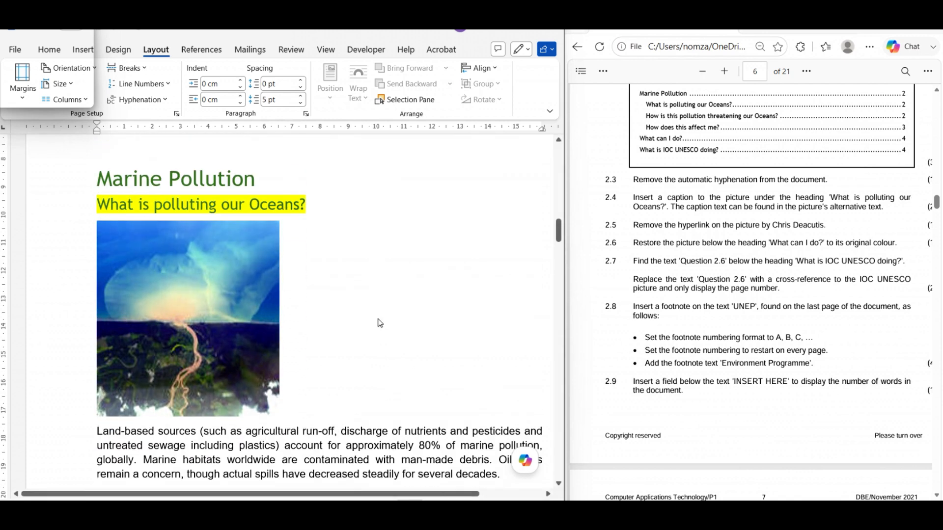
left_click(171, 327)
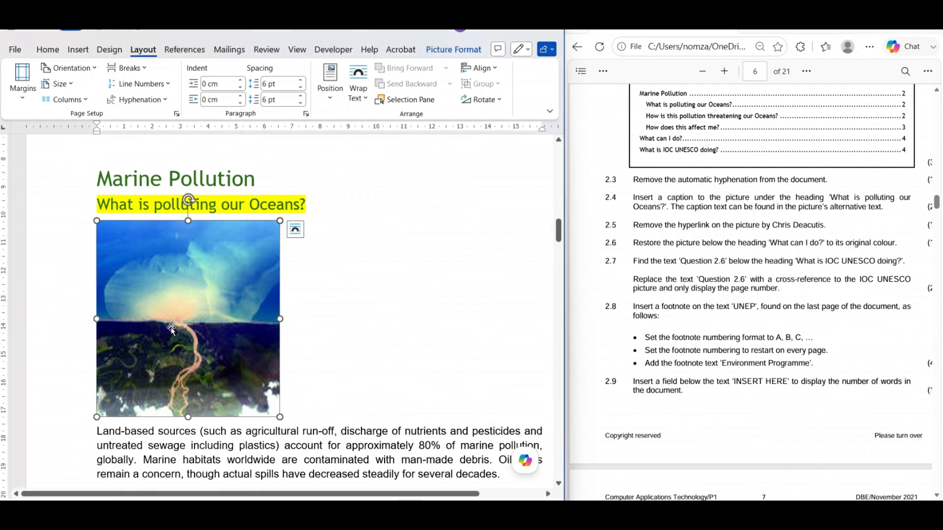
right_click(171, 328)
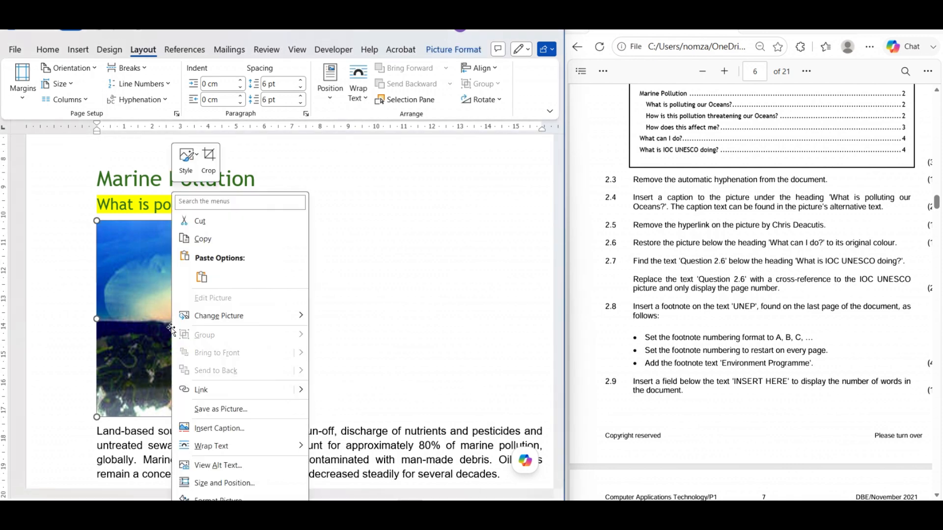
mouse_move(241, 446)
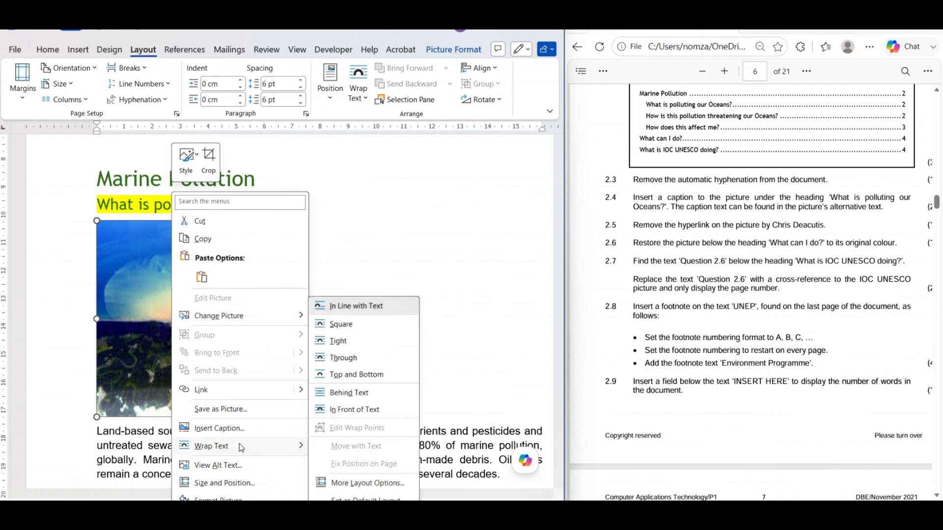
left_click(236, 470)
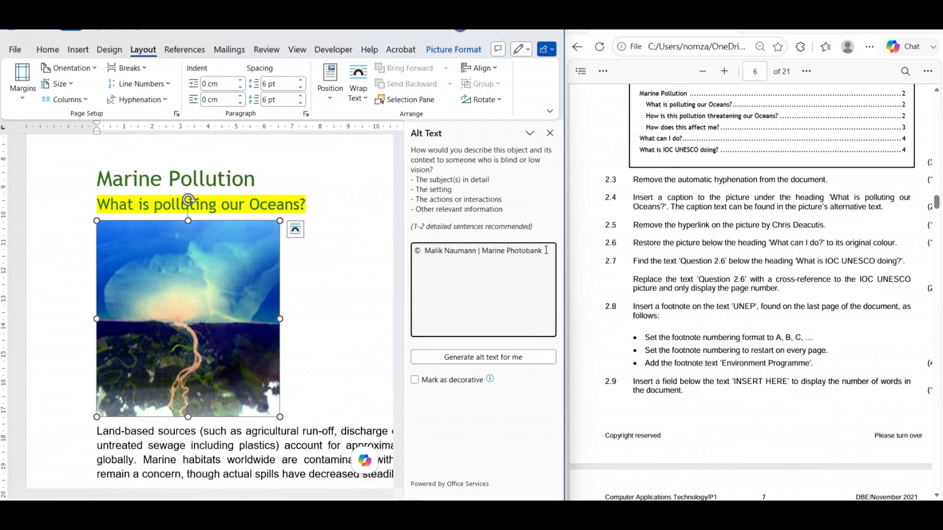
left_click_drag(547, 251, 415, 251)
key("ctrl+c")
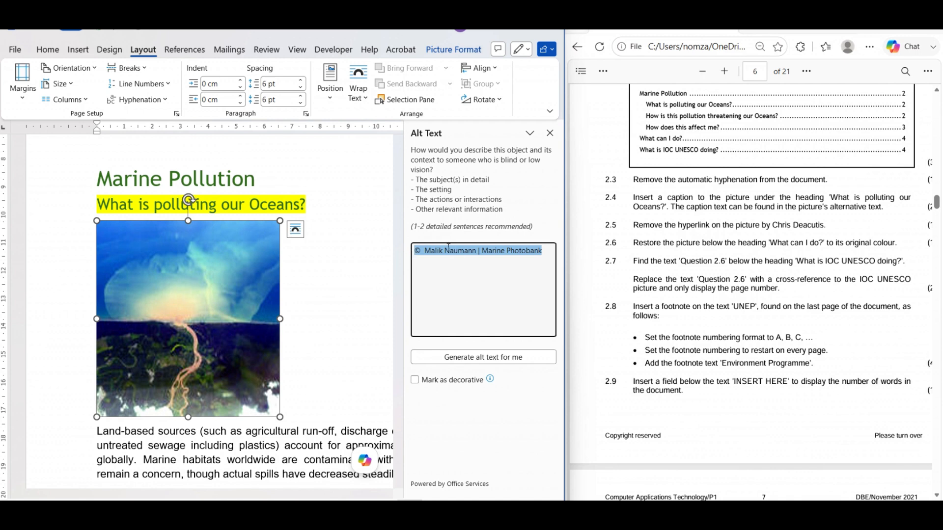
left_click(550, 133)
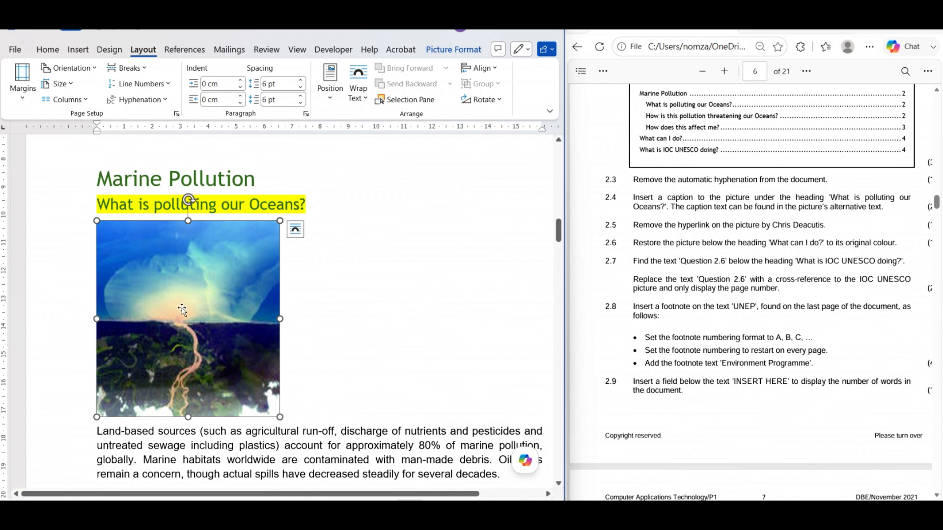
Insert a Figure caption below the picture under 'What is polluting our Oceans?', adding a colon and the copied alternative text after the label
right_click(182, 309)
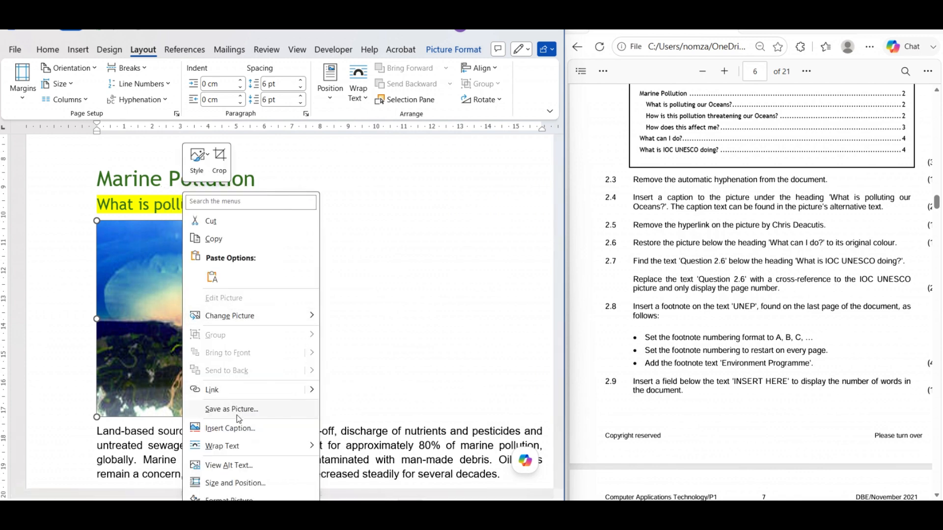
left_click(239, 430)
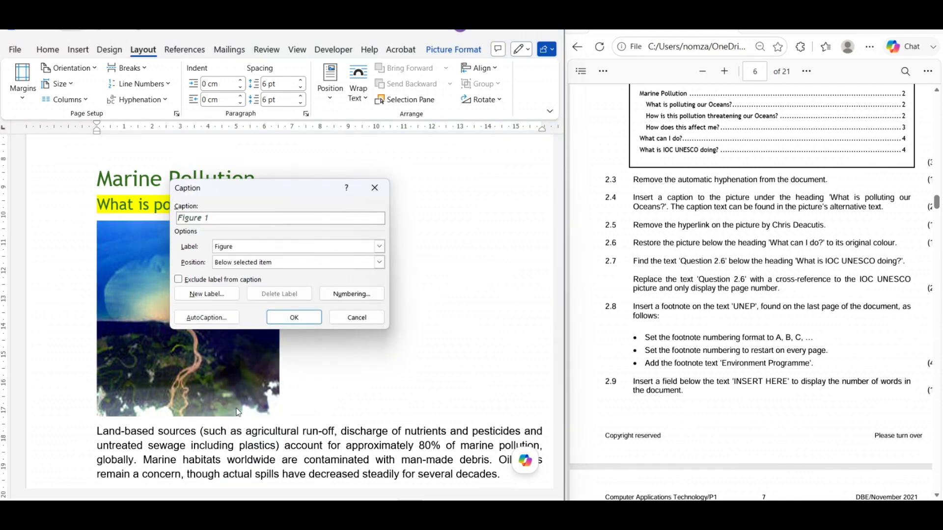
type(":")
key("ctrl+v")
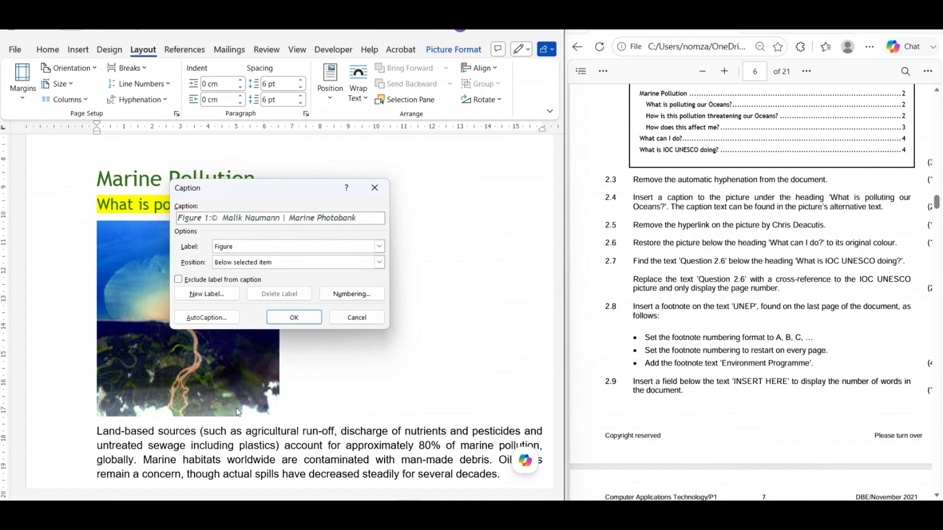
left_click(294, 318)
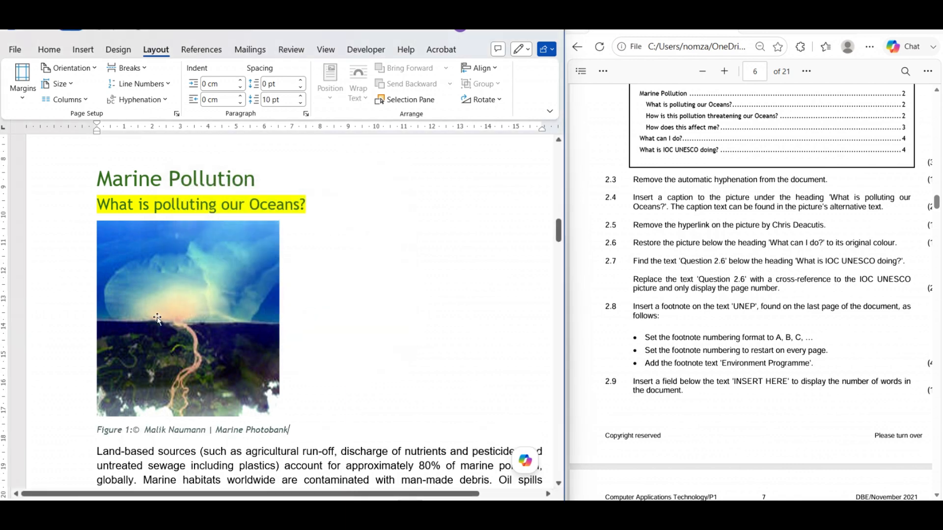
Remove the hyperlink from the picture under the heading 'How is this pollution threatening our Oceans?'
scroll(246, 399, "down", 3)
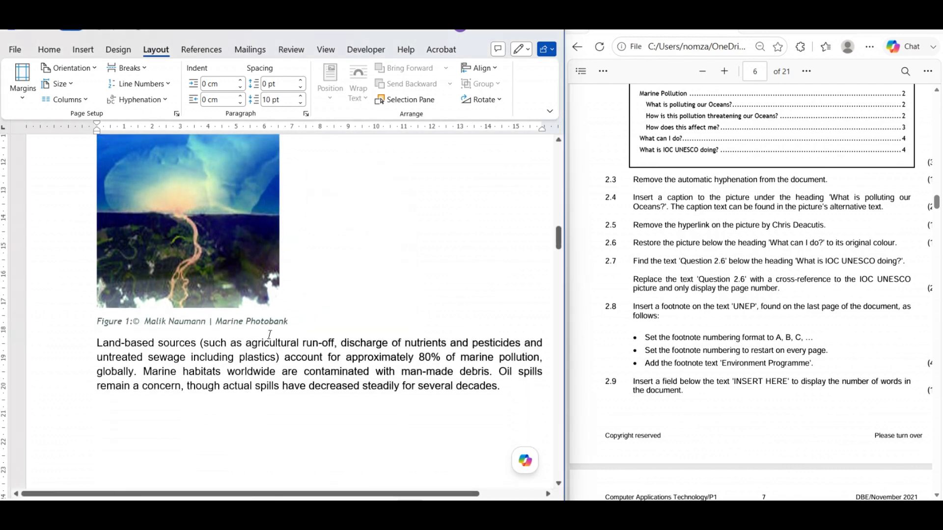
left_click(572, 512)
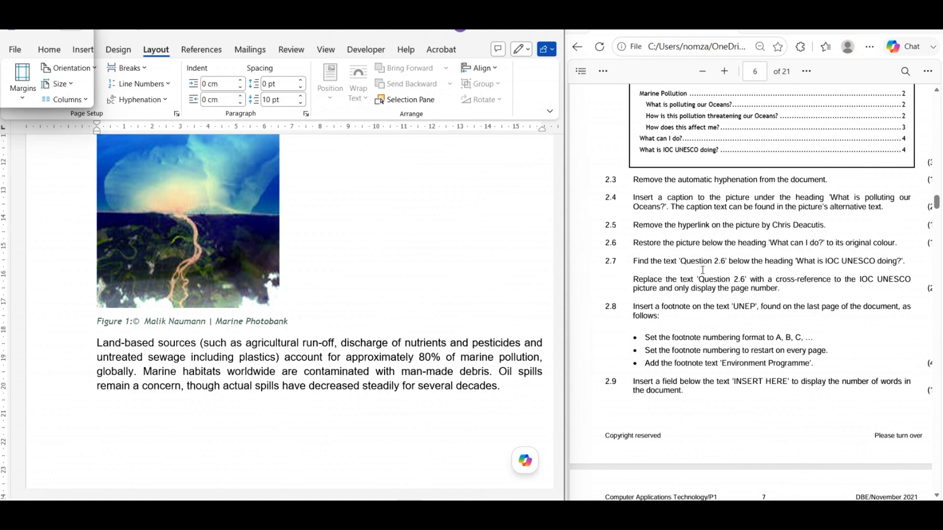
scroll(395, 355, "down", 10)
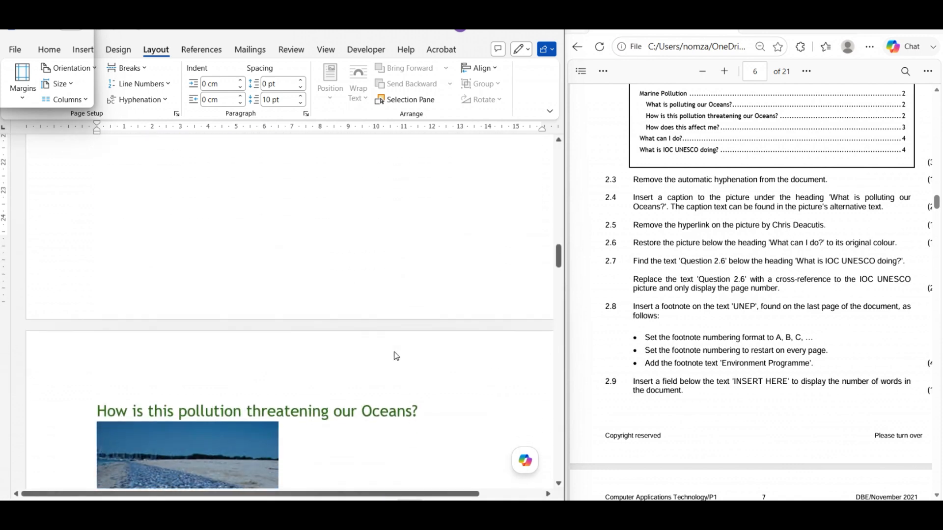
scroll(396, 356, "down", 3)
scroll(396, 355, "up", 3)
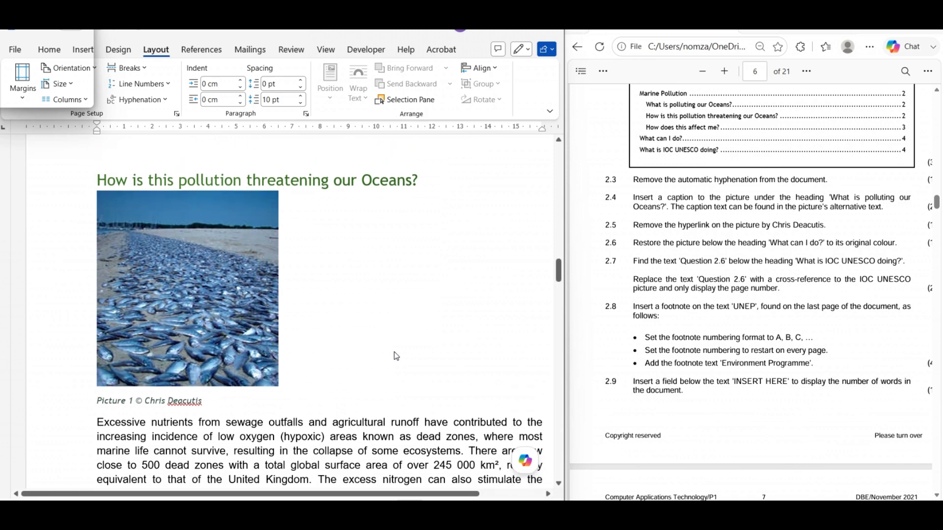
scroll(396, 355, "up", 1)
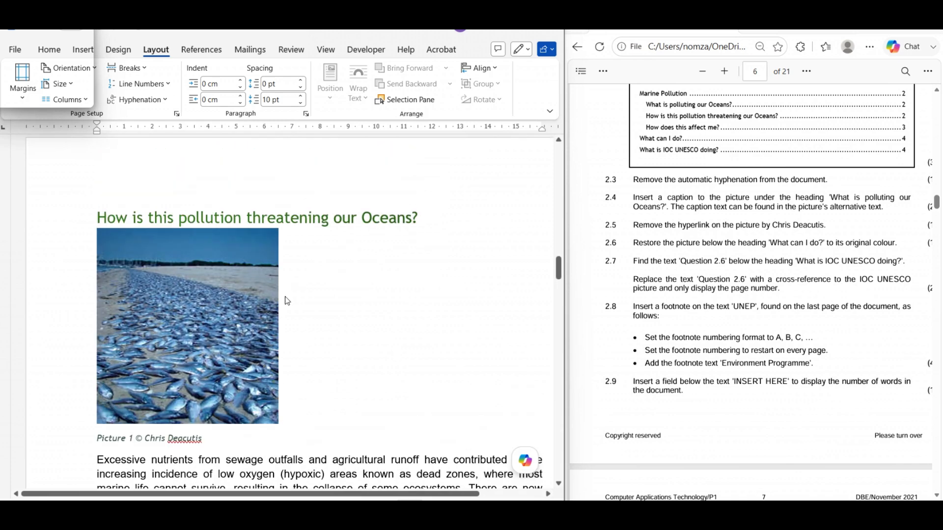
left_click(204, 351)
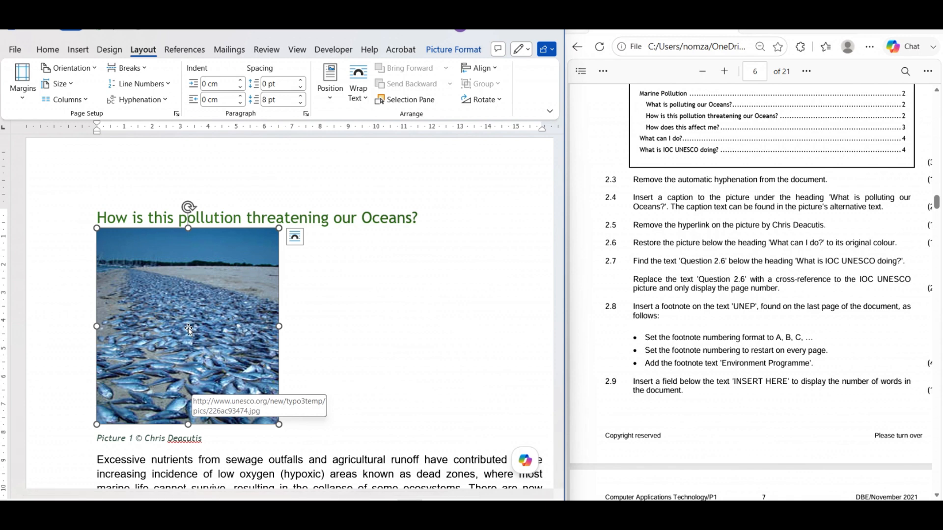
right_click(189, 331)
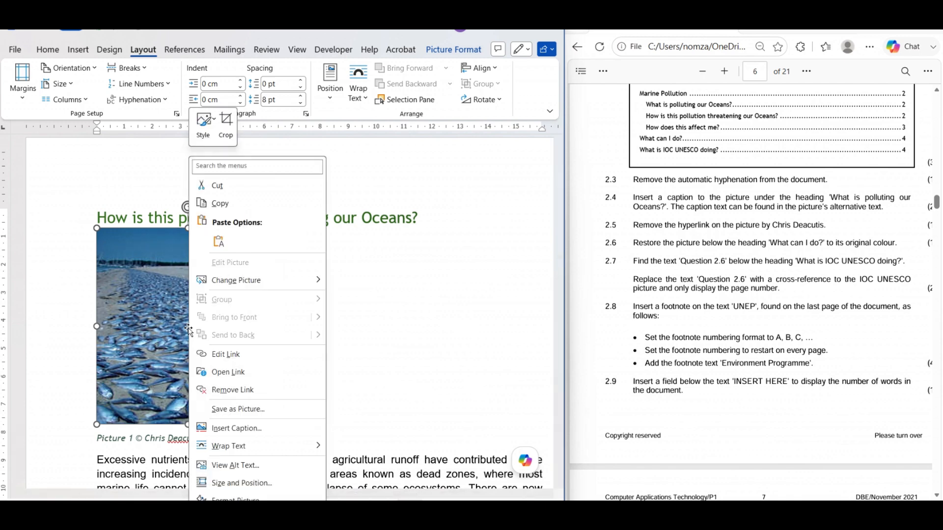
left_click(233, 390)
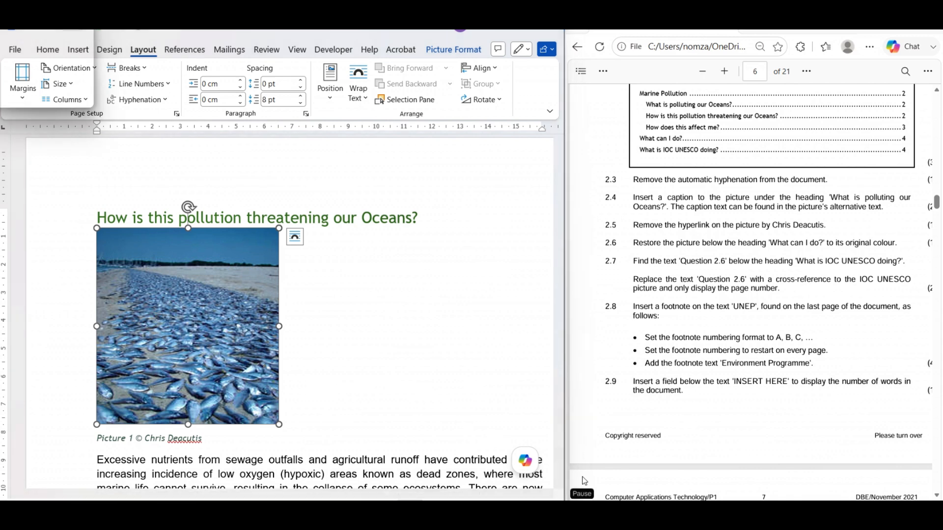
Reset the picture colour of the image below the heading 'What can I do?', undo that reset and close the picture formatting settings
scroll(614, 315, "down", 1)
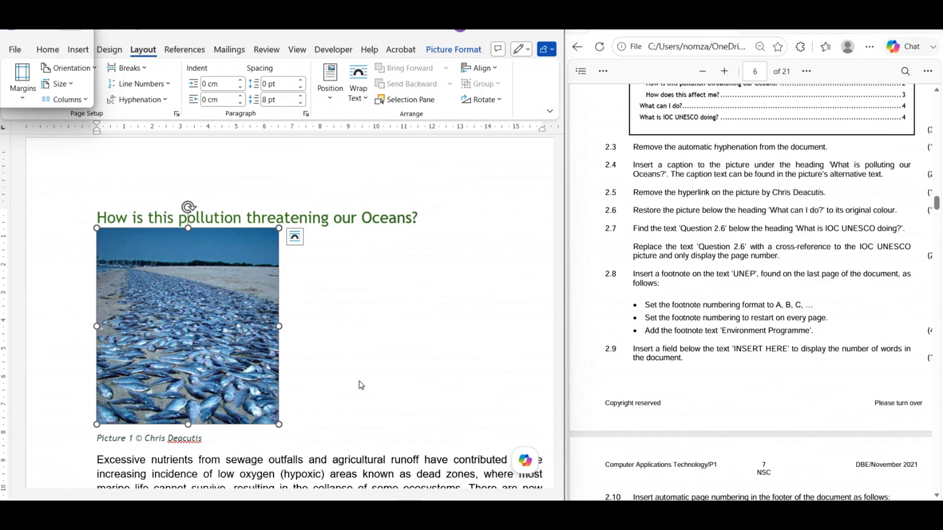
scroll(361, 386, "down", 20)
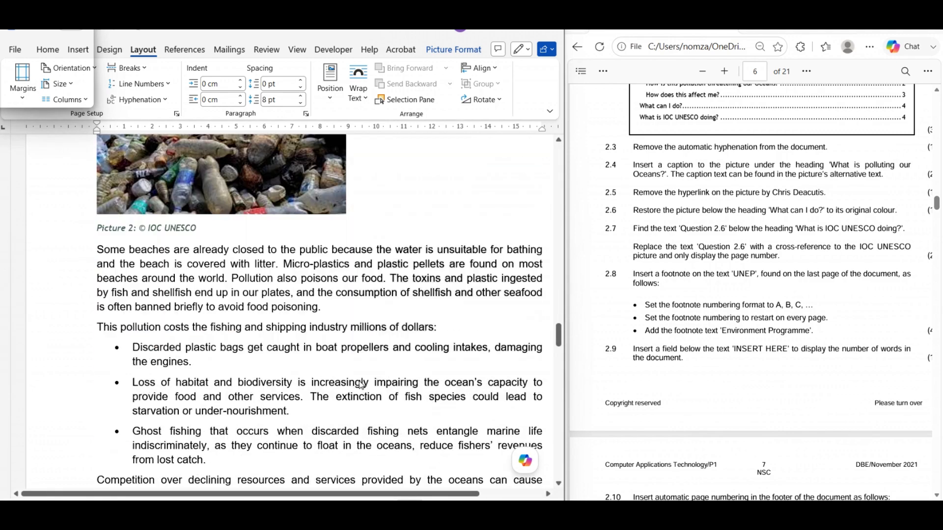
scroll(361, 386, "down", 15)
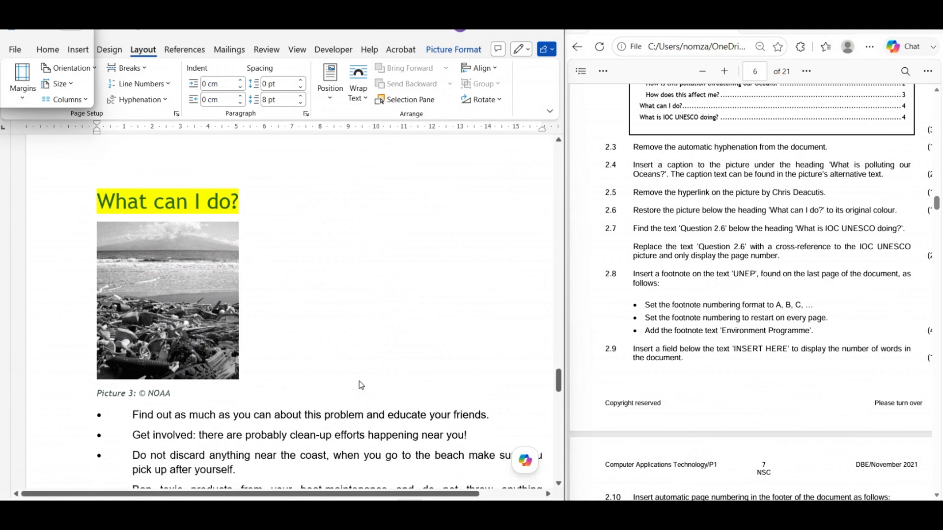
scroll(361, 385, "up", 1)
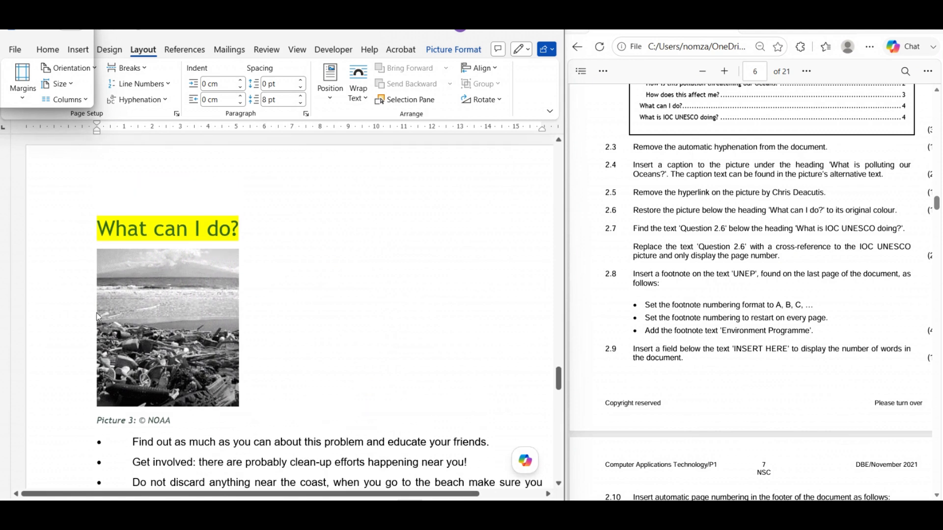
left_click(166, 314)
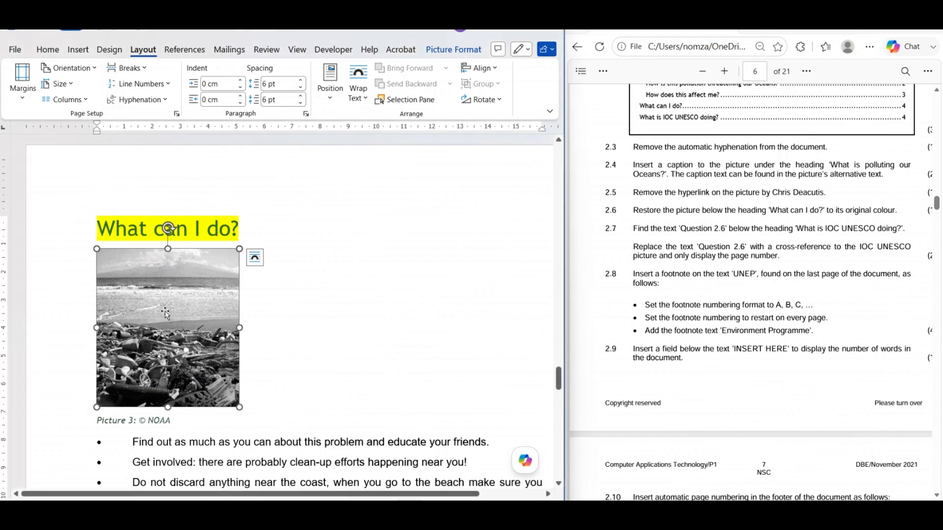
left_click(351, 285)
left_click(151, 310)
left_click(458, 50)
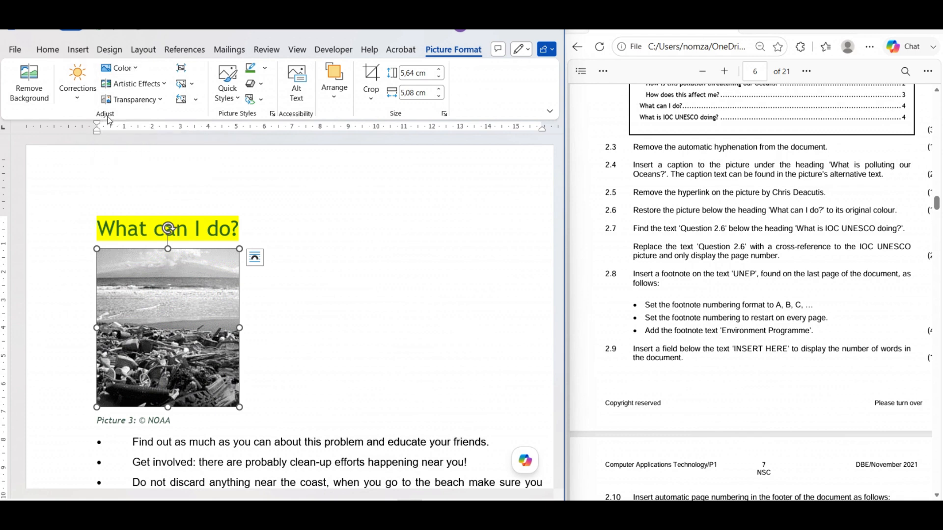
left_click(138, 69)
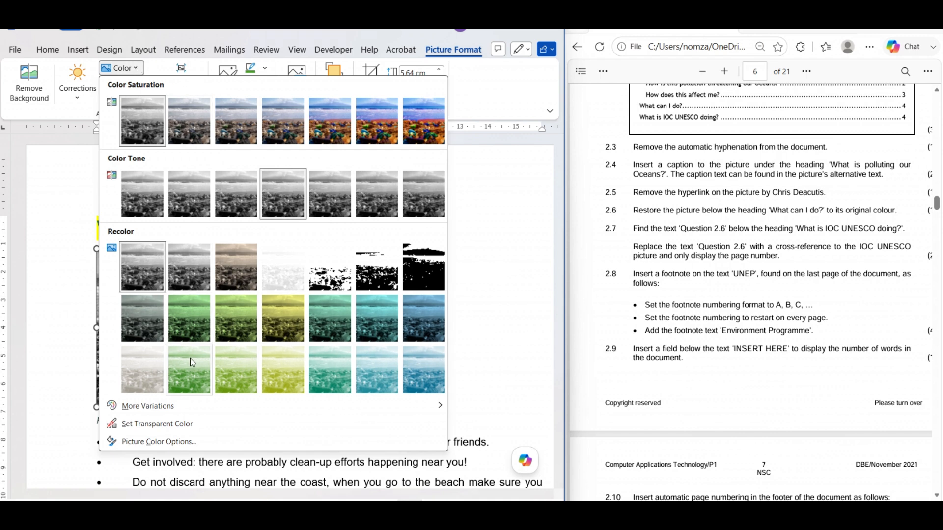
left_click(158, 445)
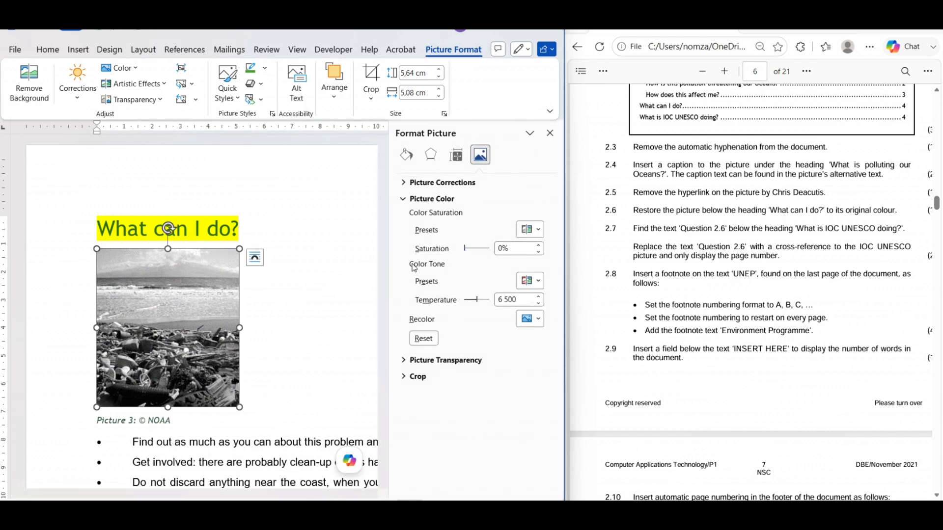
left_click(425, 340)
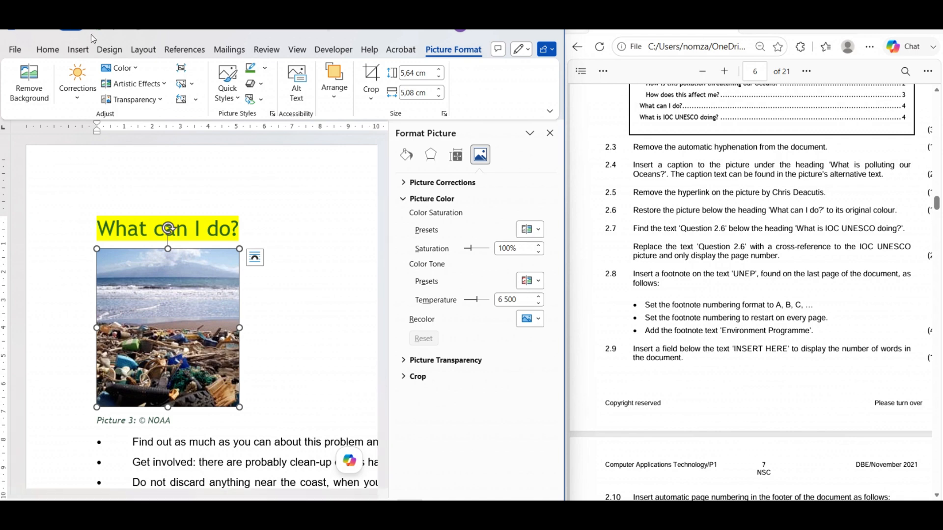
left_click(116, 31)
left_click(550, 133)
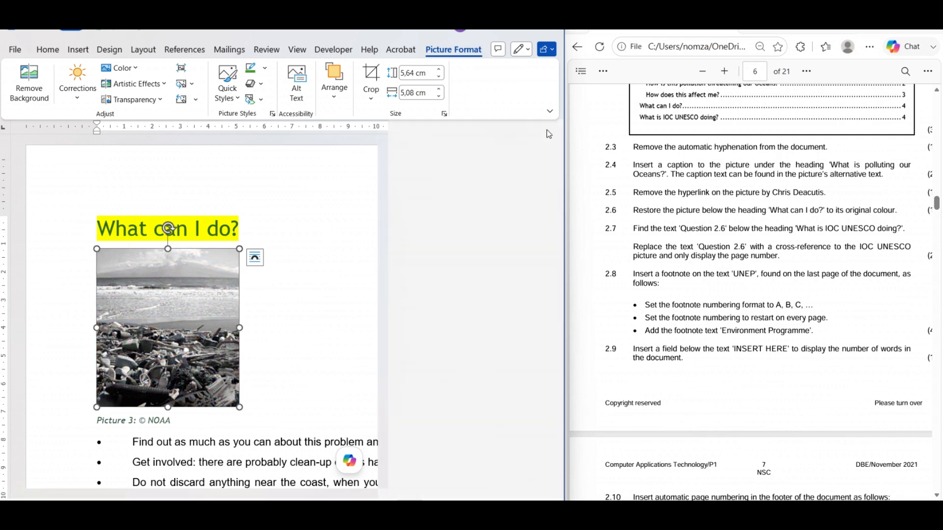
Restore the picture below the heading 'What can I do?' to its original colour by resetting its Picture Color settings
right_click(166, 331)
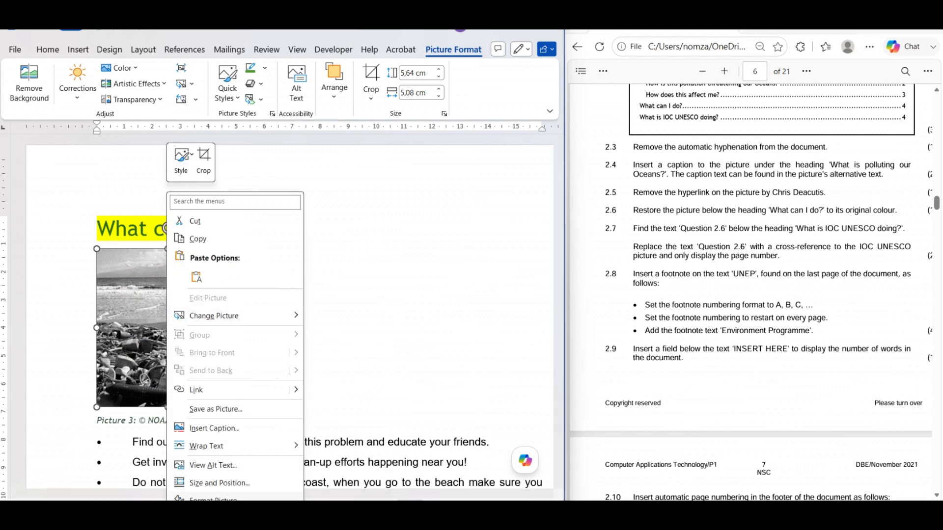
left_click(213, 499)
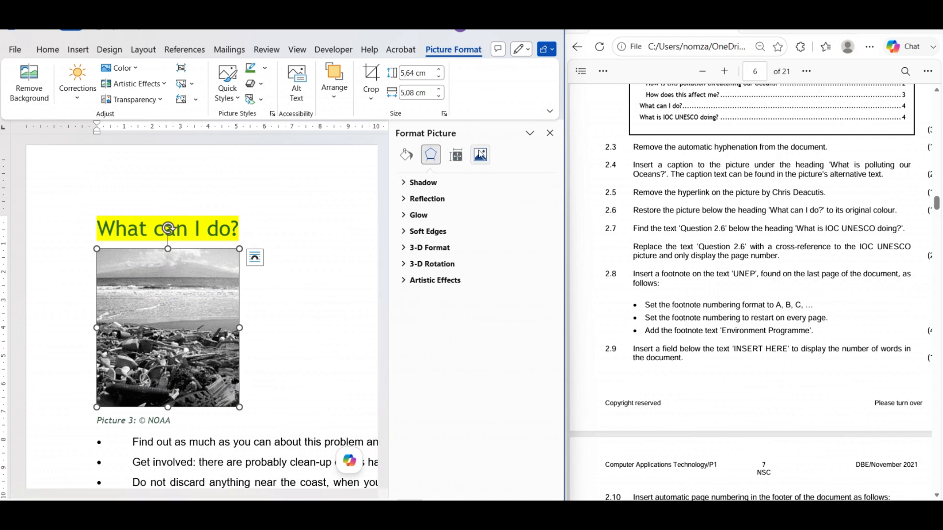
left_click(480, 155)
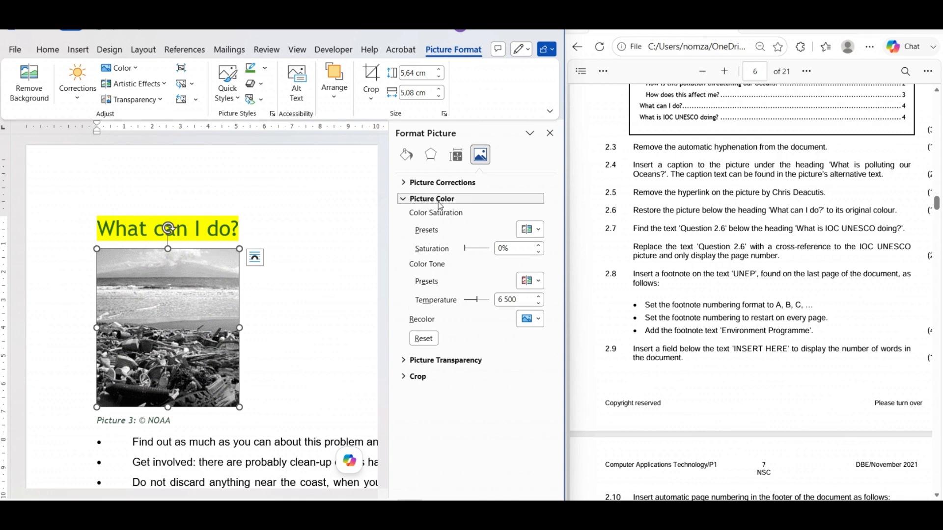
left_click(427, 338)
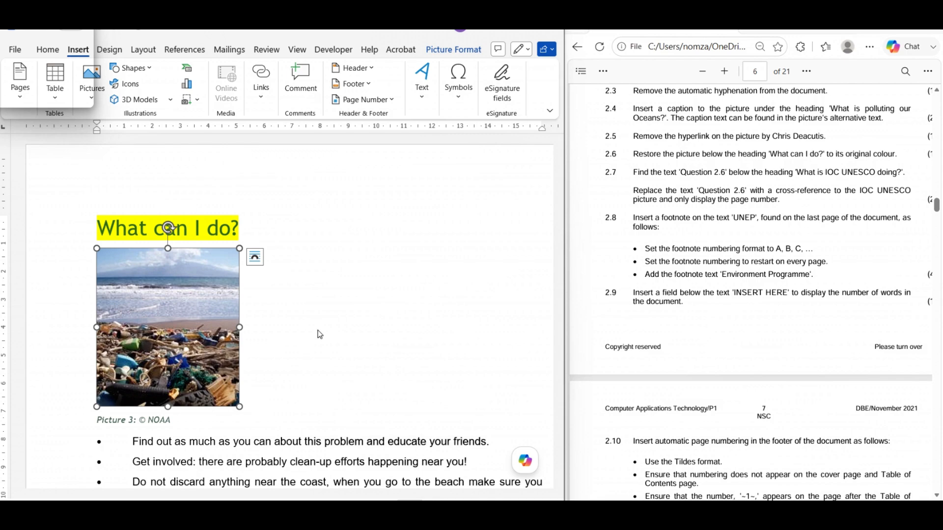
For the text 'Question 2.6' below 'What is IOC UNESCO doing?', set up a Figure cross-reference to the Page number and close without inserting
scroll(319, 334, "down", 14)
scroll(320, 335, "up", 5)
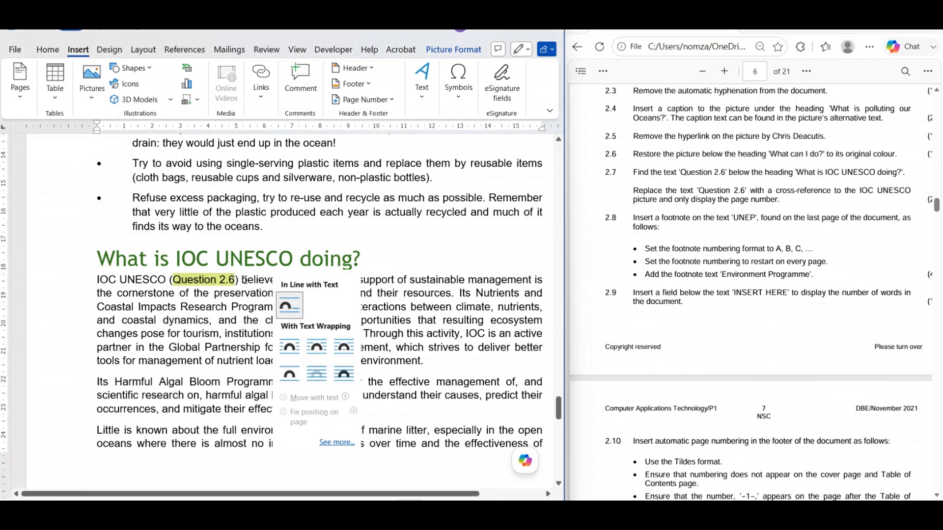
left_click_drag(238, 281, 169, 281)
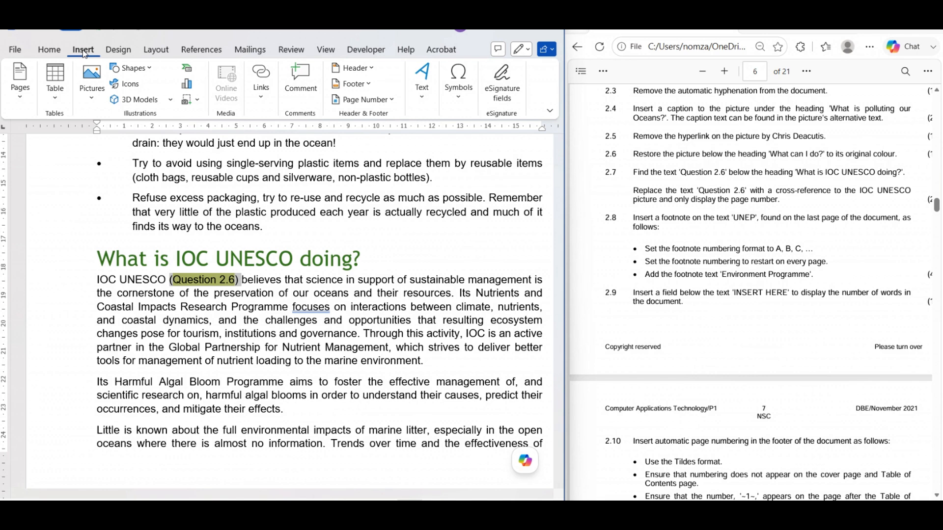
left_click(259, 101)
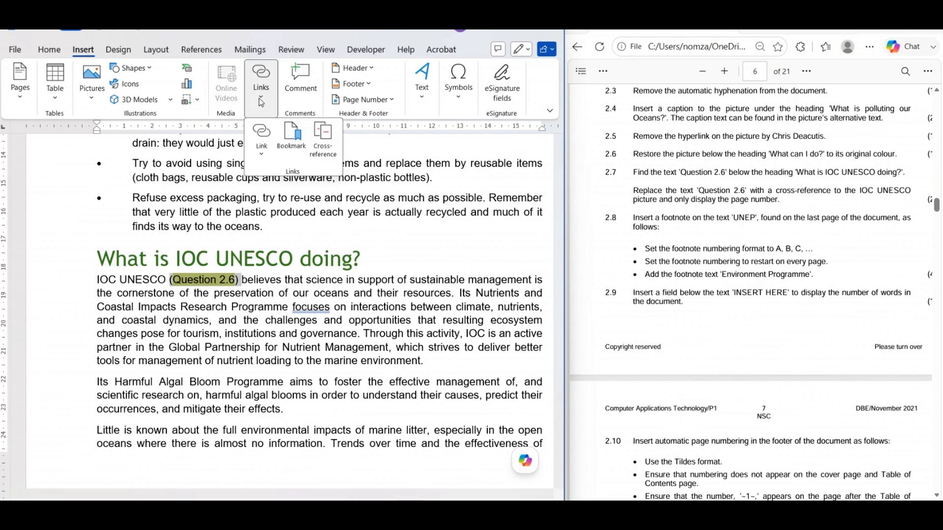
left_click(324, 143)
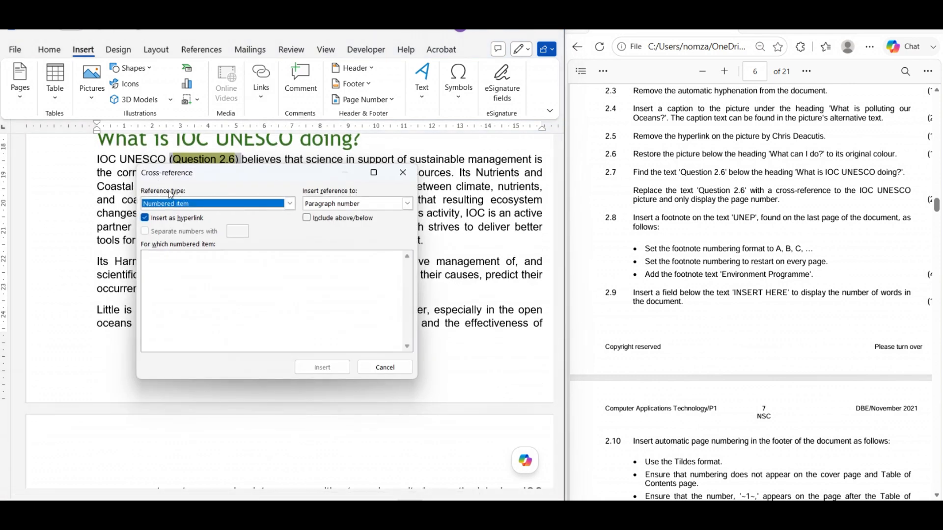
left_click(290, 204)
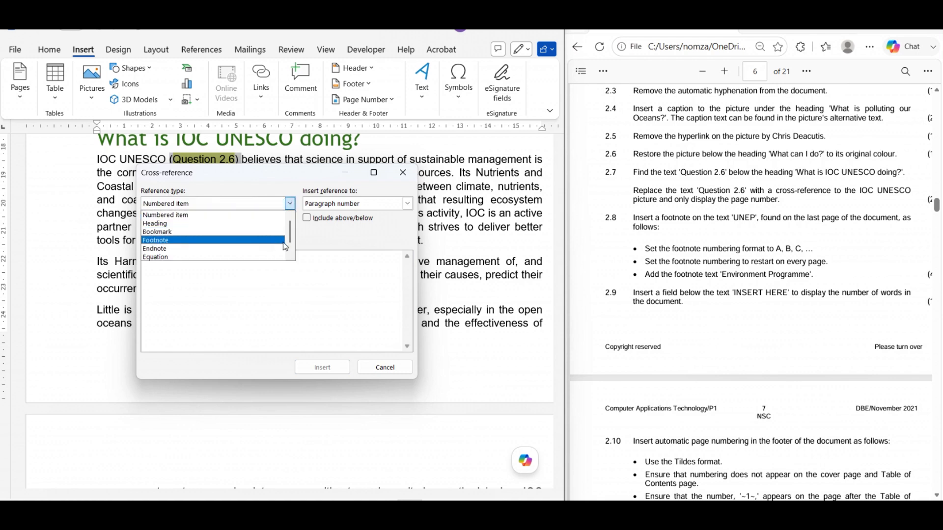
left_click(291, 256)
left_click(290, 257)
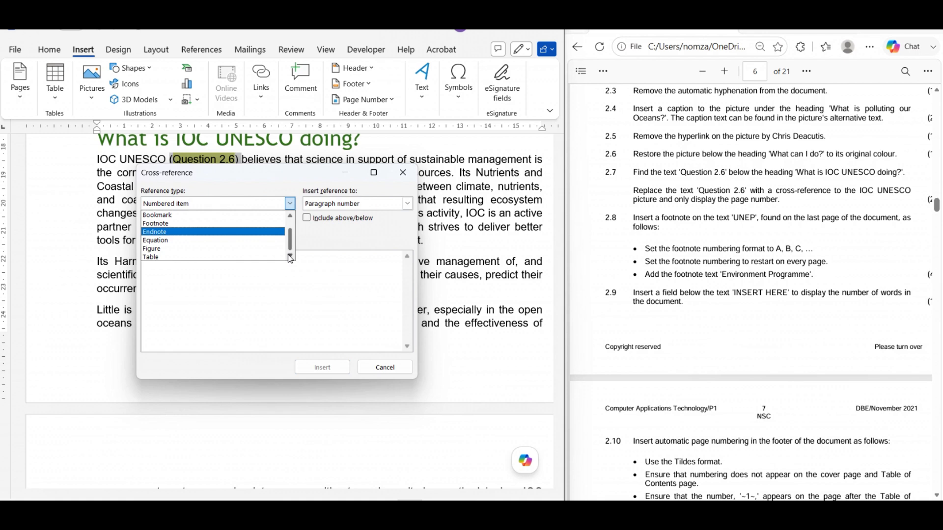
left_click(234, 250)
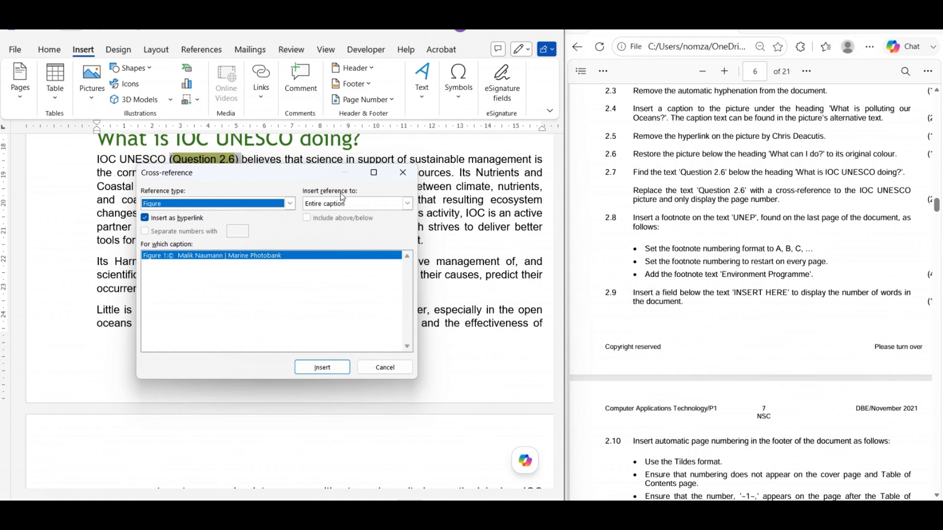
left_click(407, 204)
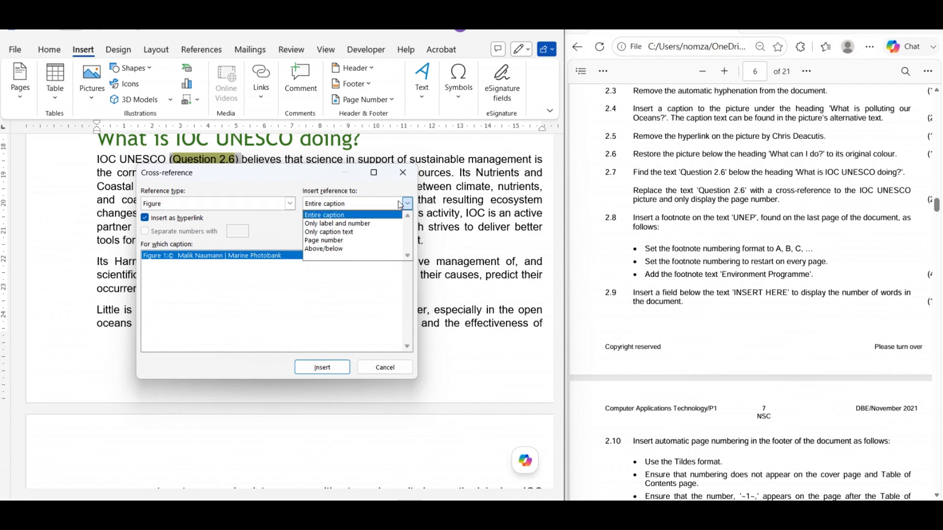
left_click(376, 240)
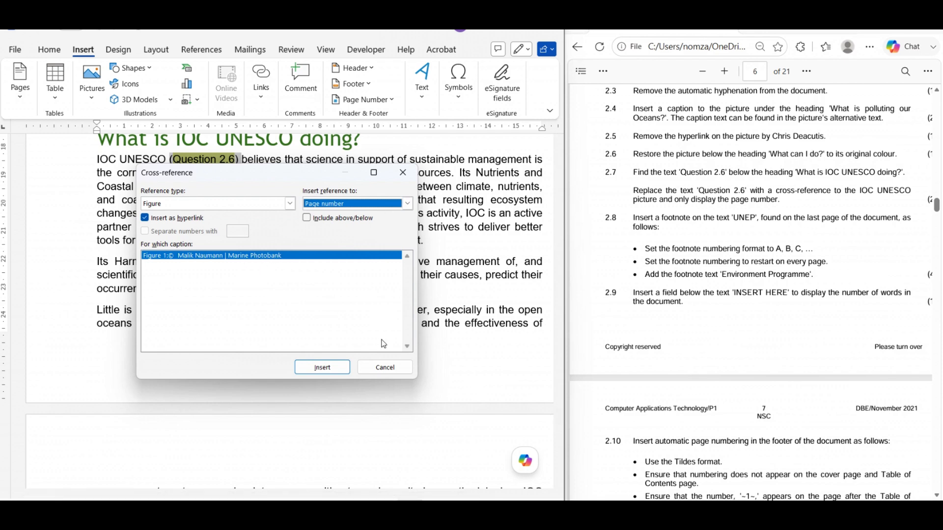
left_click(393, 376)
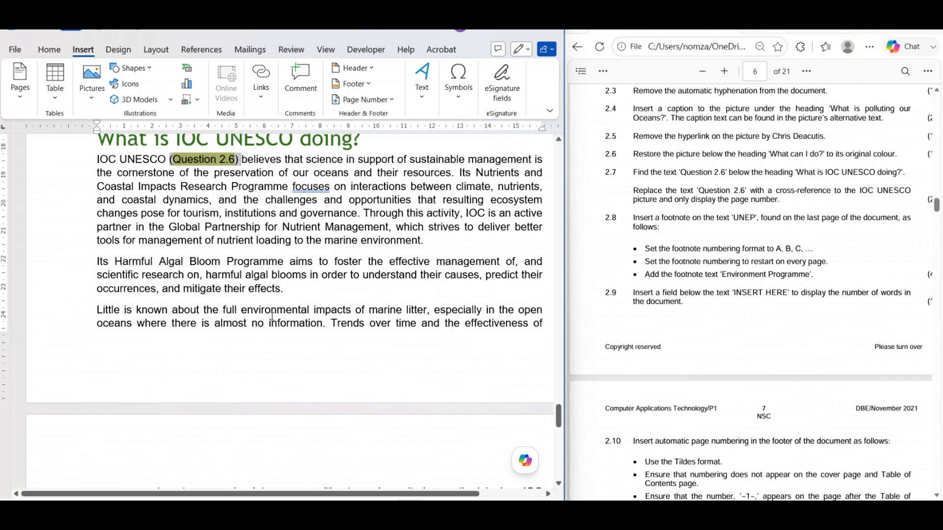
scroll(273, 316, "up", 10)
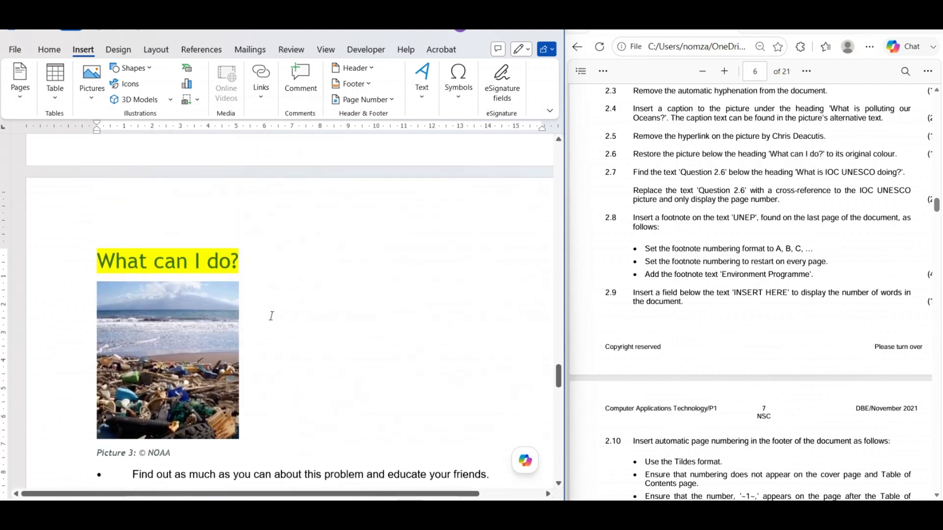
scroll(271, 316, "up", 15)
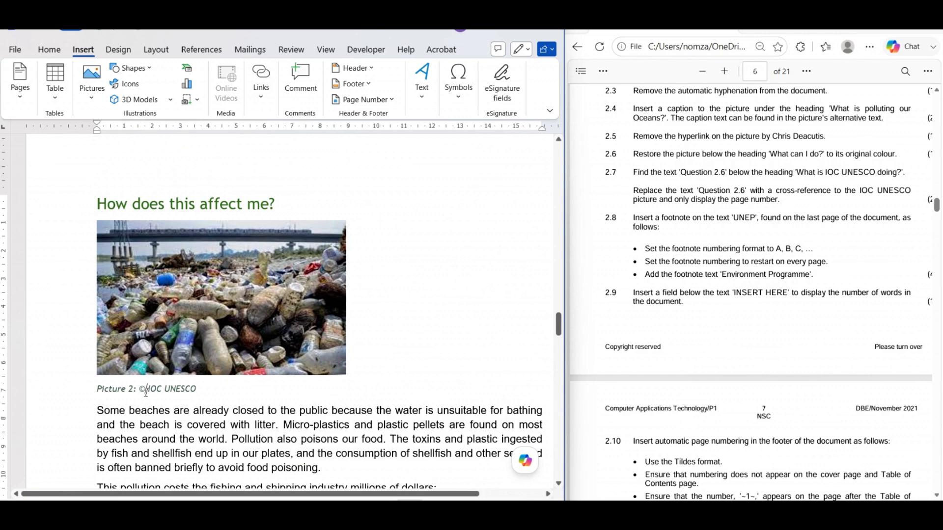
left_click(217, 272)
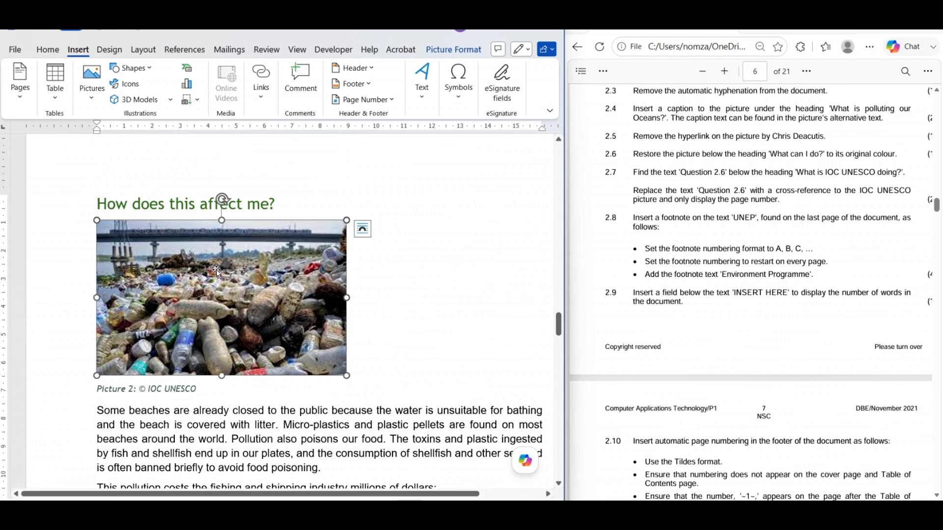
right_click(217, 272)
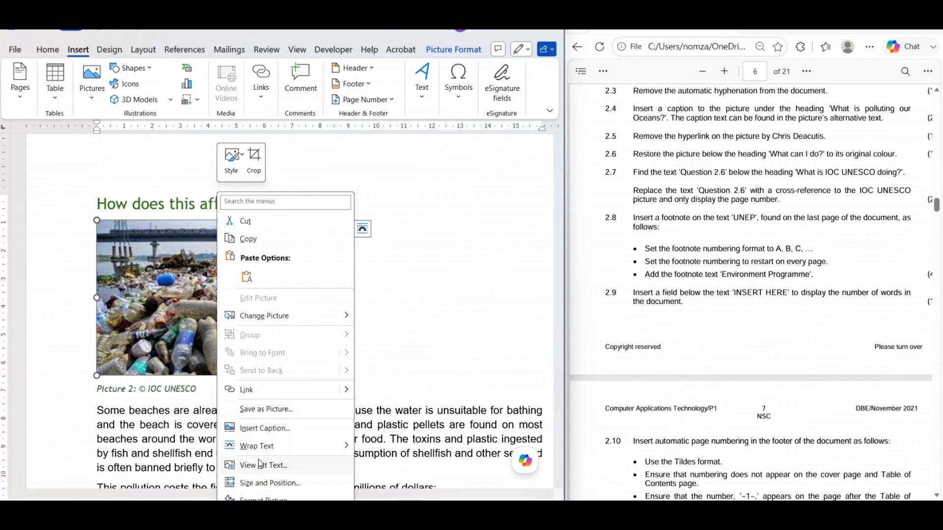
left_click(264, 429)
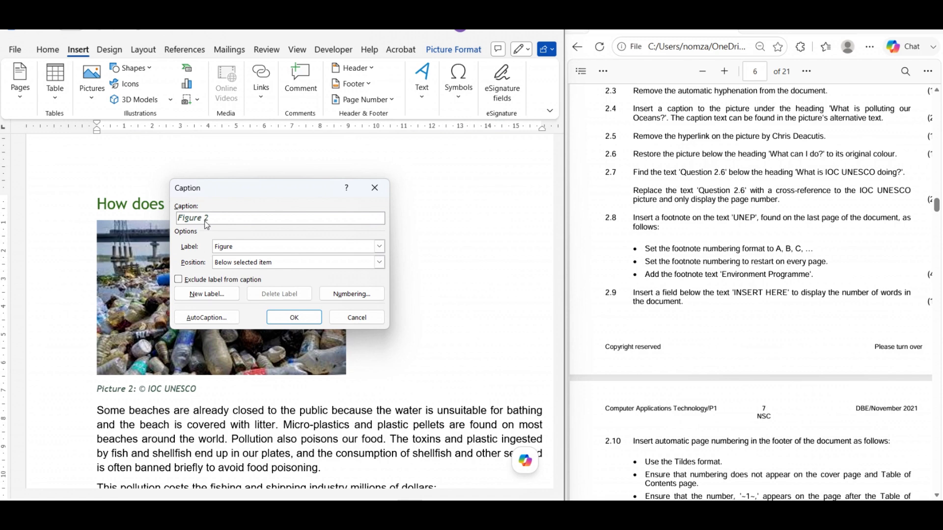
left_click(350, 317)
Insert a Figure caption below the picture under 'How does this affect me?', adding a colon and the copied text '© IOC UNESCO' after the label
left_click_drag(204, 392, 151, 392)
key("ctrl+c")
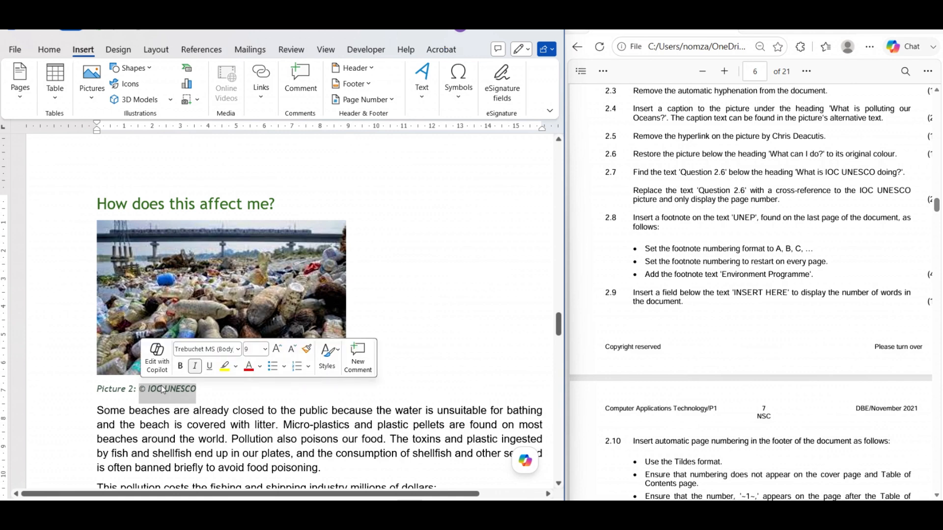
left_click(213, 255)
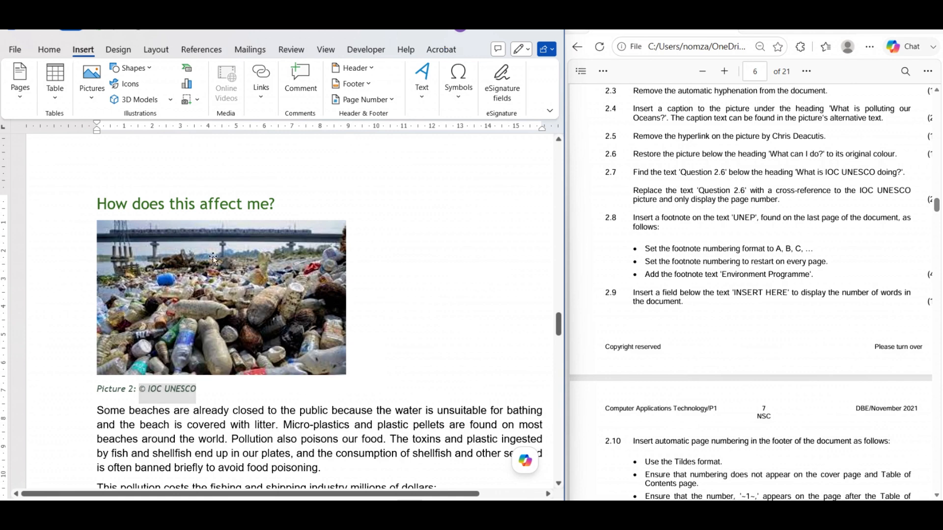
right_click(213, 256)
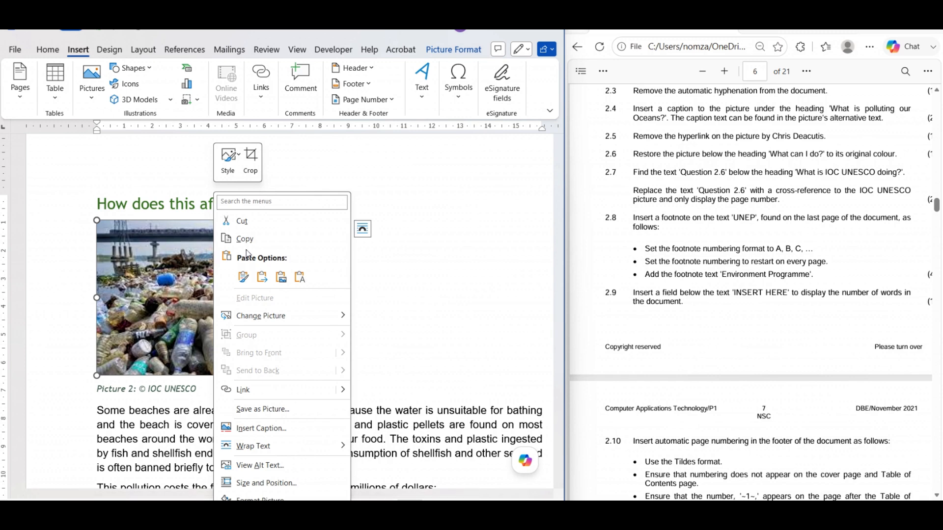
mouse_move(266, 319)
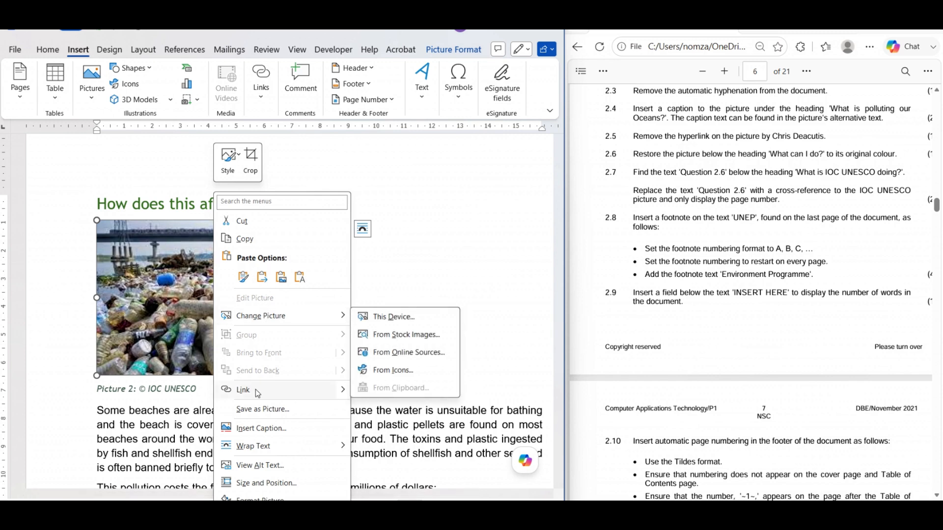
left_click(262, 429)
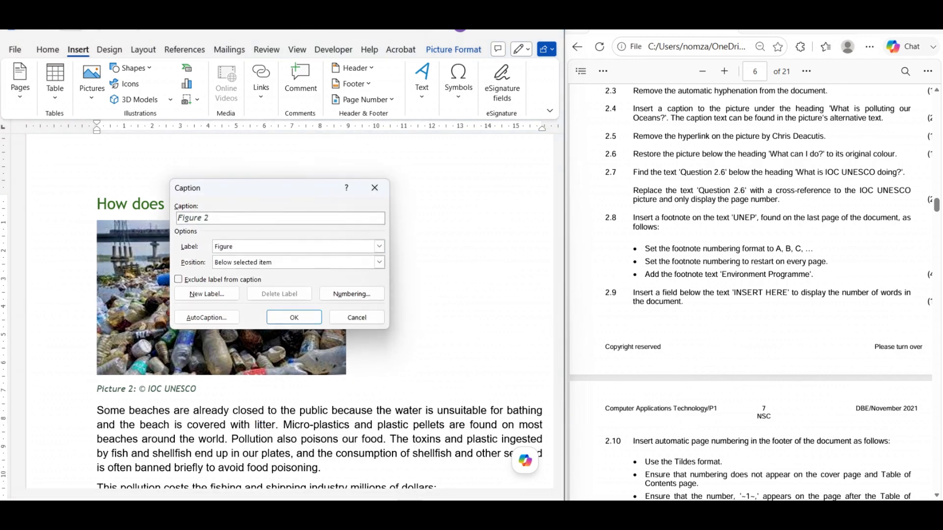
type(":")
key("ctrl+v")
left_click(288, 319)
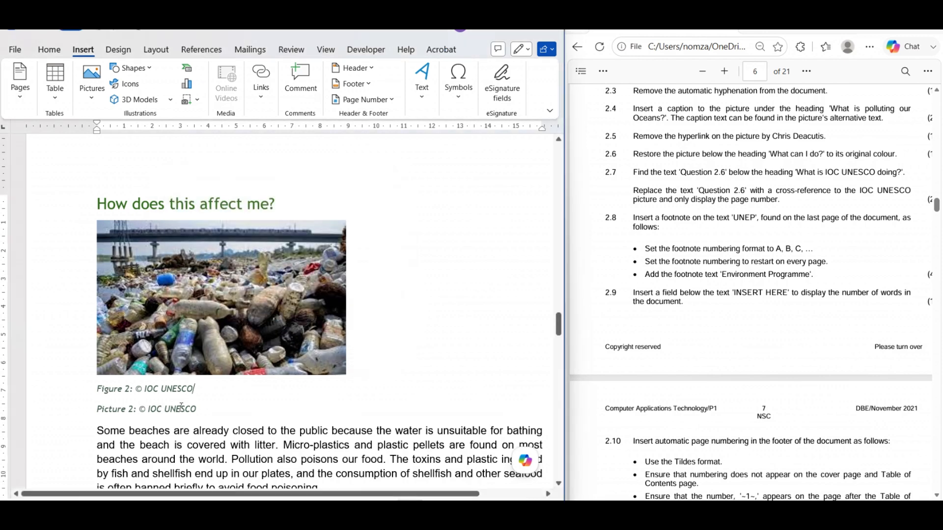
Delete the old 'Picture 2: © IOC UNESCO' caption line under the picture
left_click_drag(198, 412, 95, 401)
left_click(97, 409)
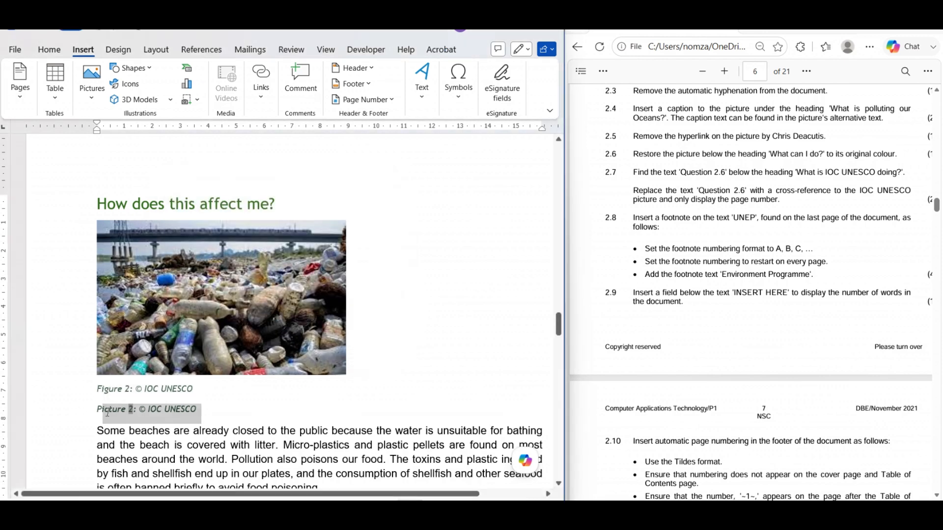
key("Delete")
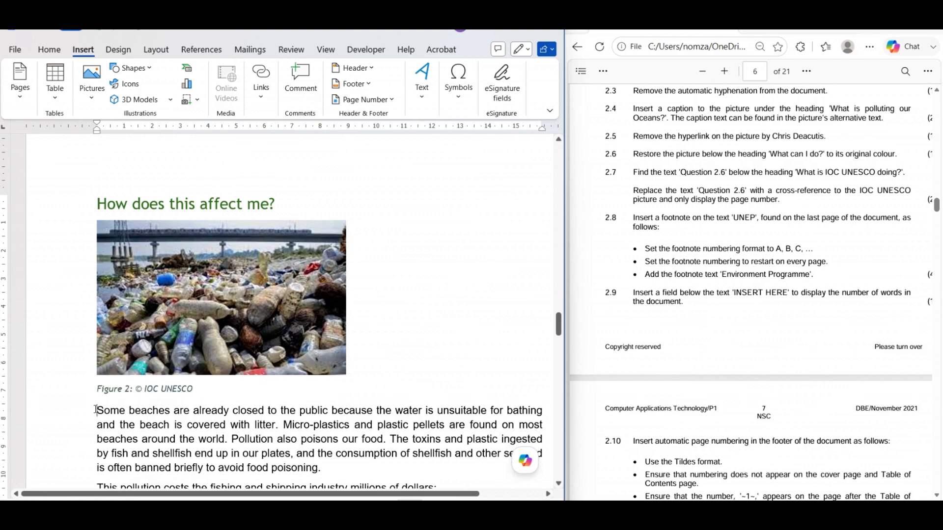
Replace '(Question 2.6)' with a cross-reference to the page number of 'Figure 2: © IOC UNESCO', and add a space after it
scroll(252, 328, "down", 10)
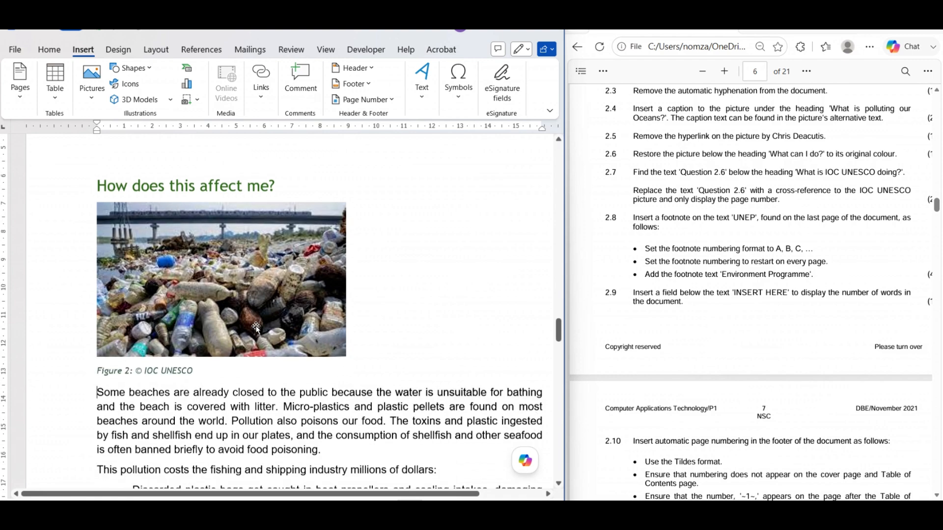
scroll(257, 326, "down", 4)
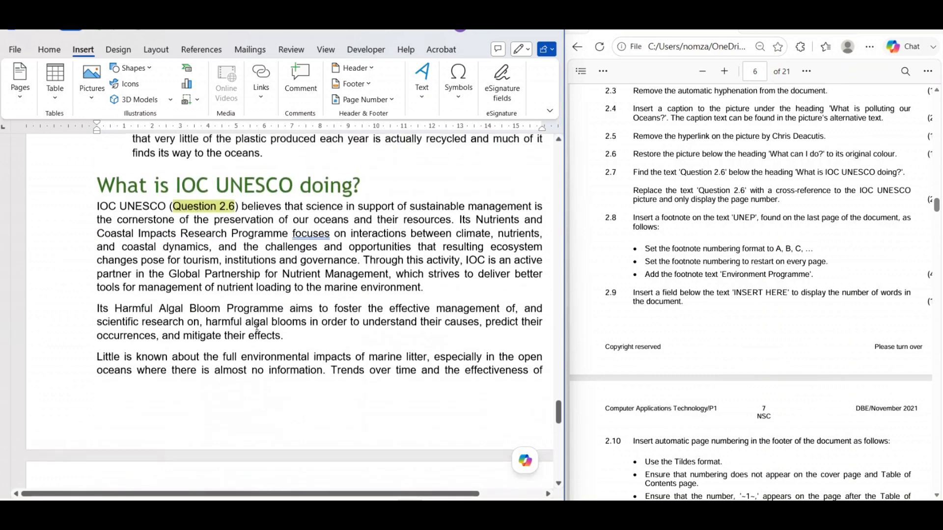
scroll(241, 275, "up", 1)
left_click_drag(231, 222, 170, 221)
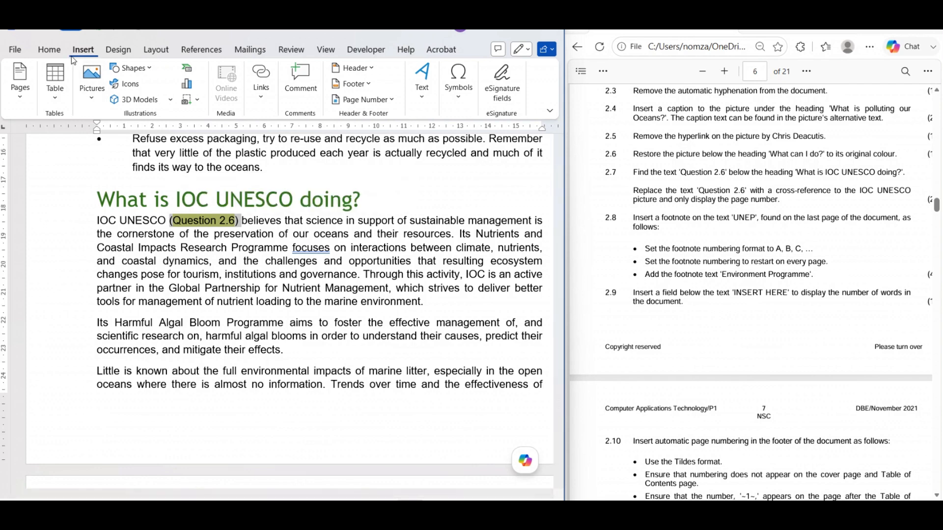
left_click(259, 96)
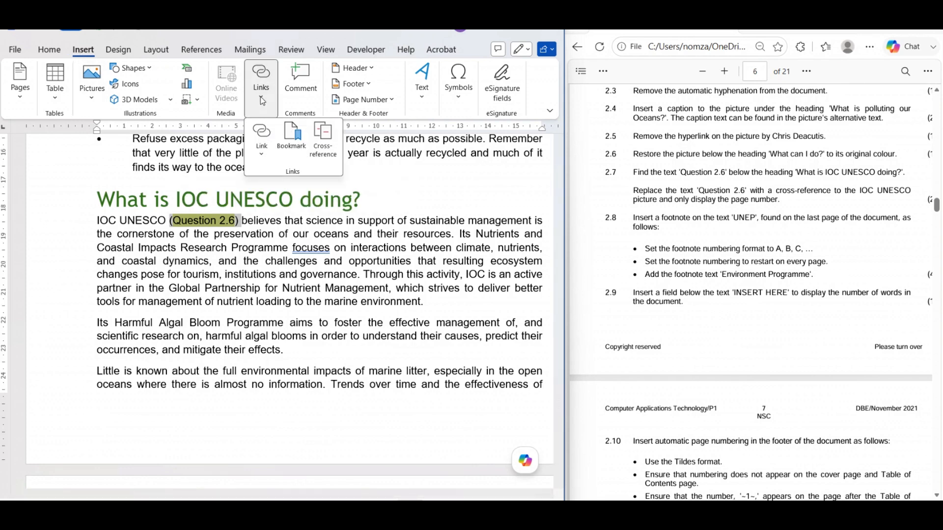
left_click(323, 147)
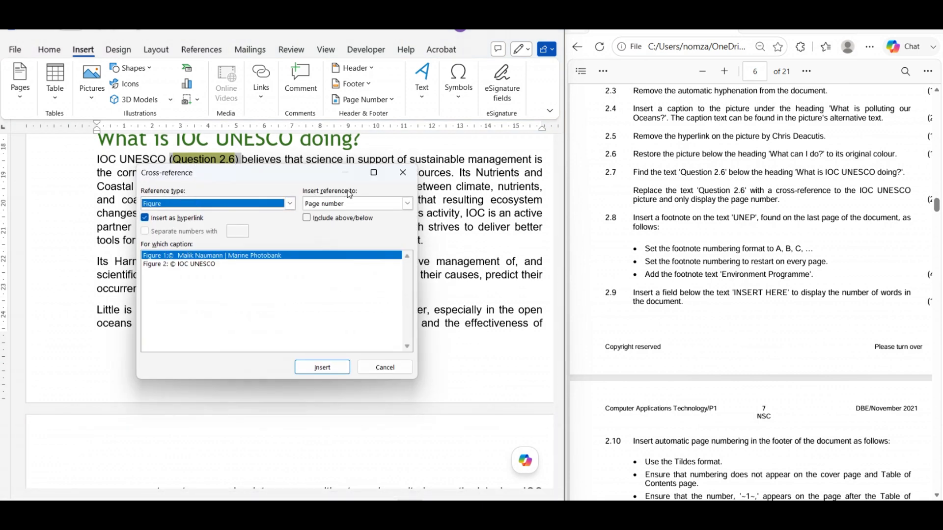
left_click(187, 265)
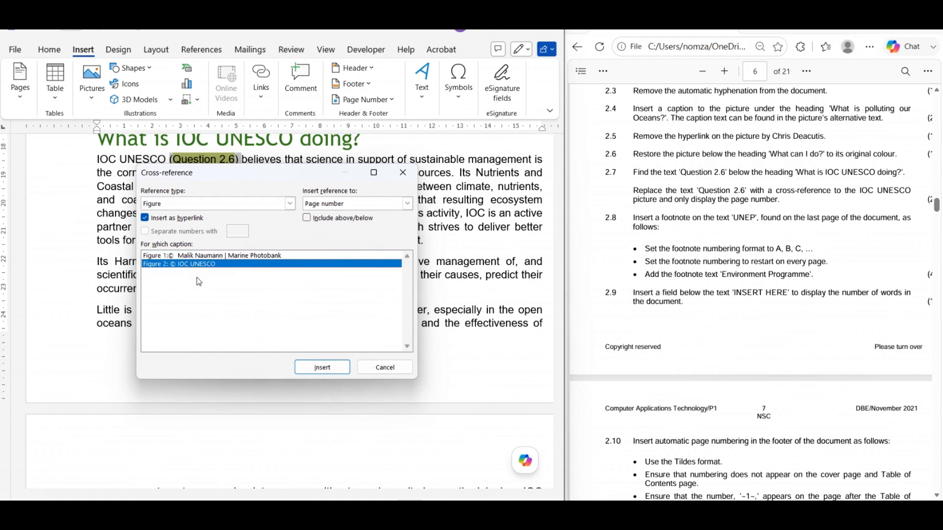
left_click(331, 369)
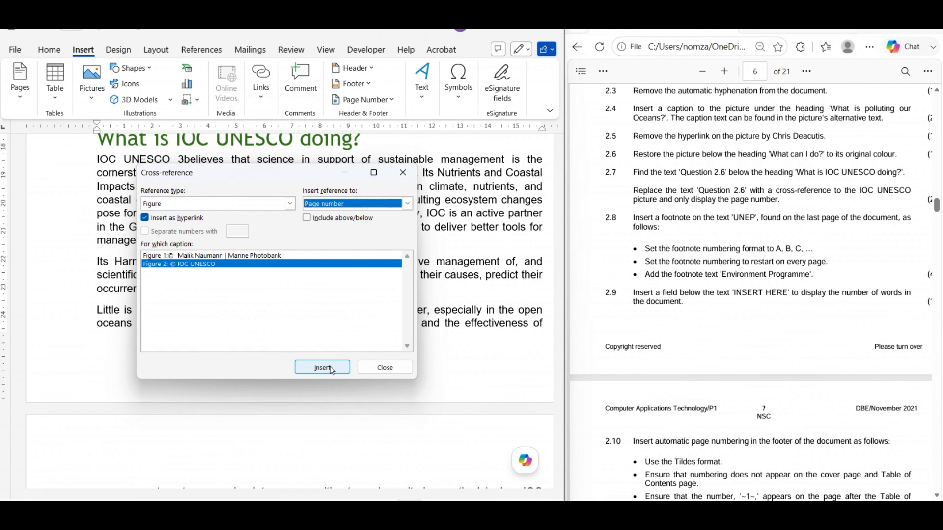
left_click(391, 372)
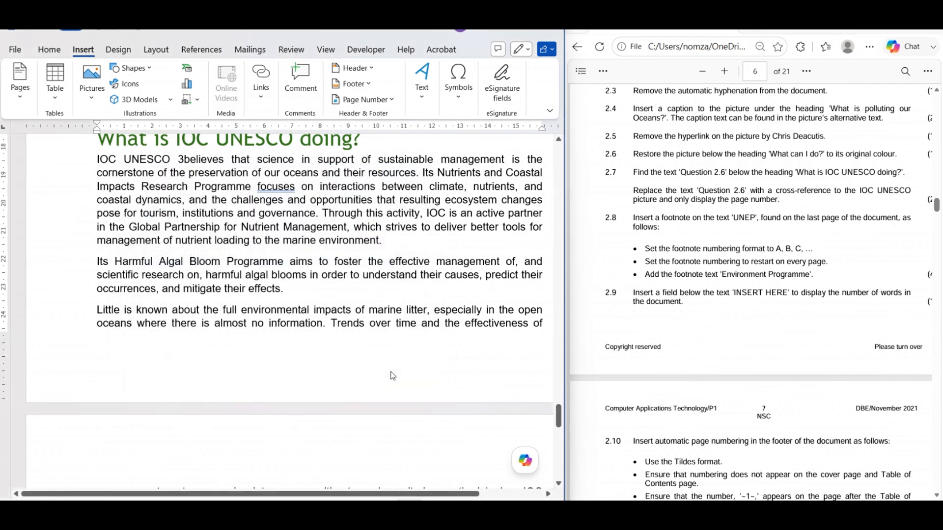
left_click(188, 159)
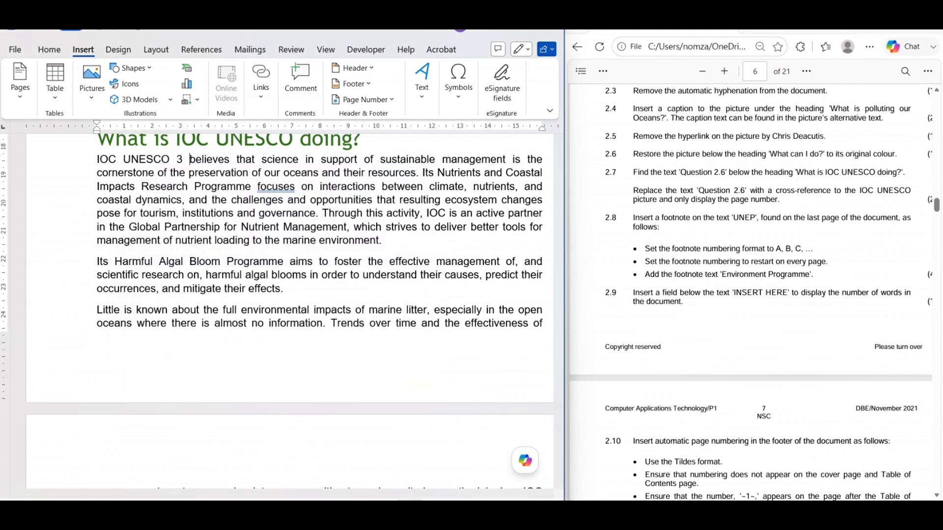
left_click(180, 159)
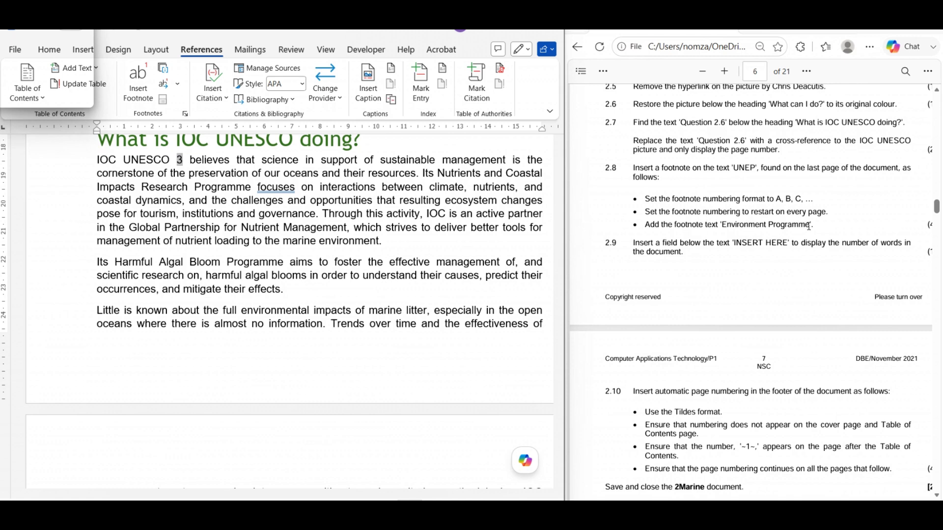
Copy the footnote text 'Environment Programme' from question 2.8 in the question paper
left_click_drag(810, 226, 721, 225)
key("ctrl+c")
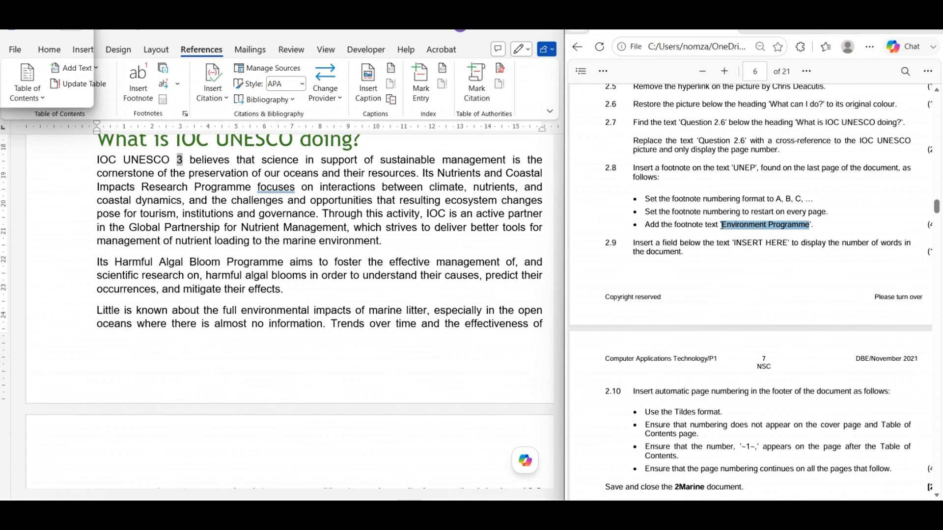
mouse_move(743, 143)
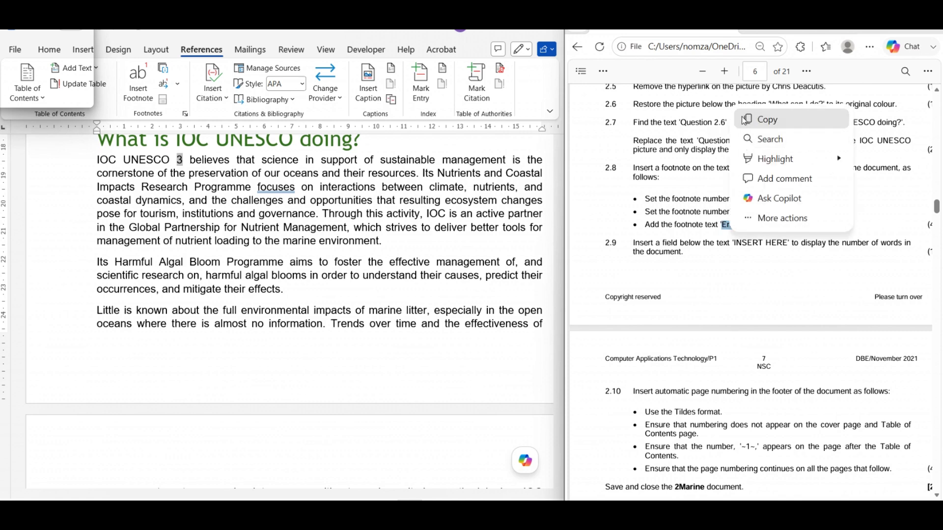
left_click(748, 122)
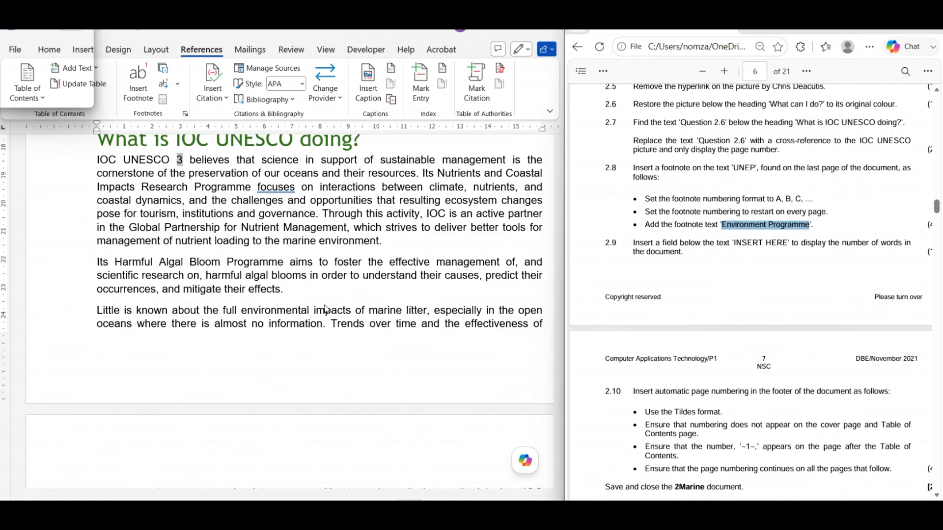
Insert a footnote after 'UNEP' on the last page, with number format A, B, C, … and numbering restarting each page
scroll(229, 278, "down", 4)
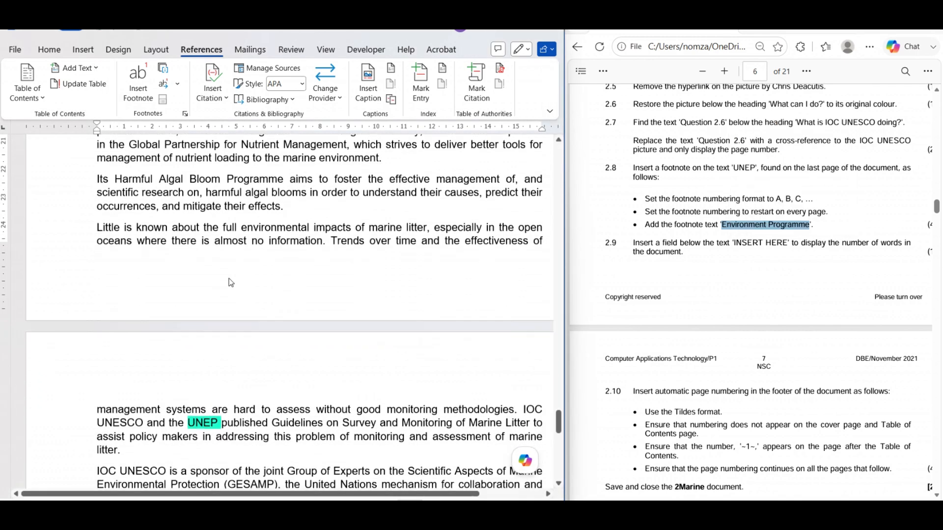
scroll(230, 279, "down", 2)
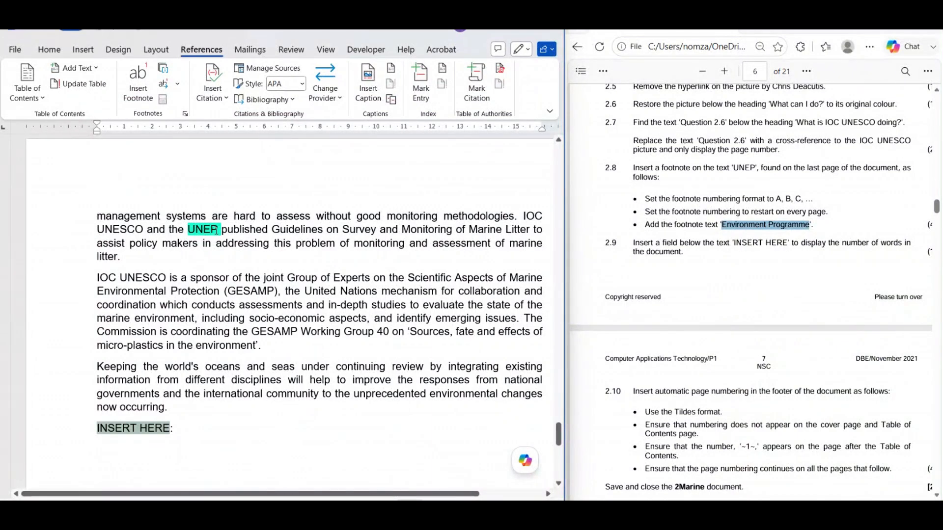
left_click(219, 229)
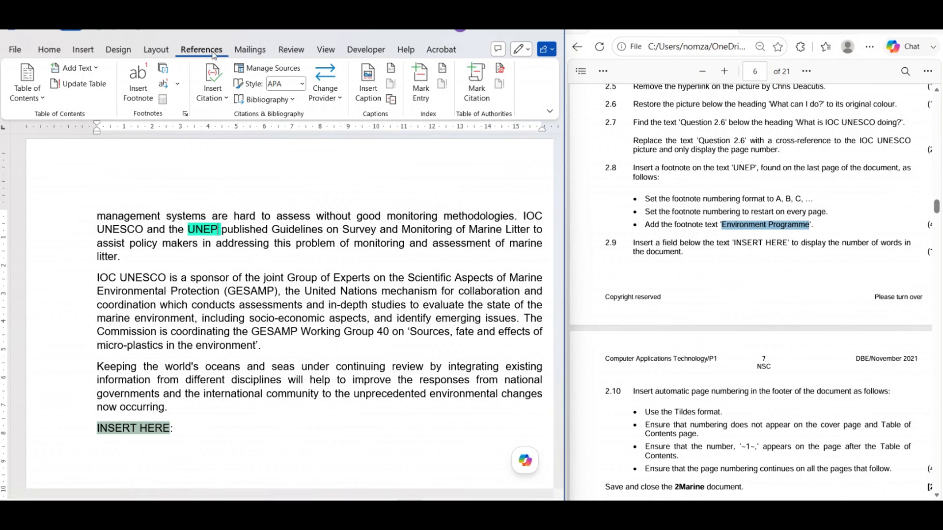
left_click(186, 115)
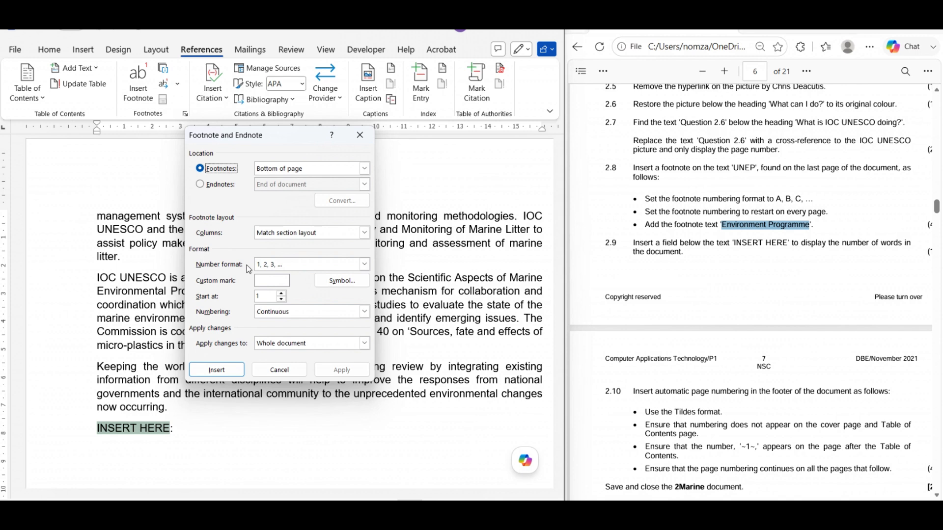
left_click(365, 265)
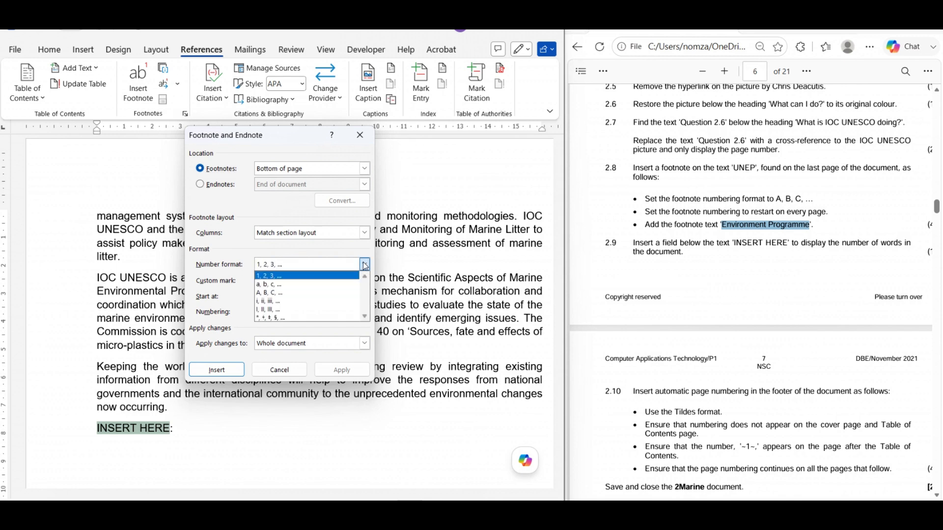
left_click(312, 293)
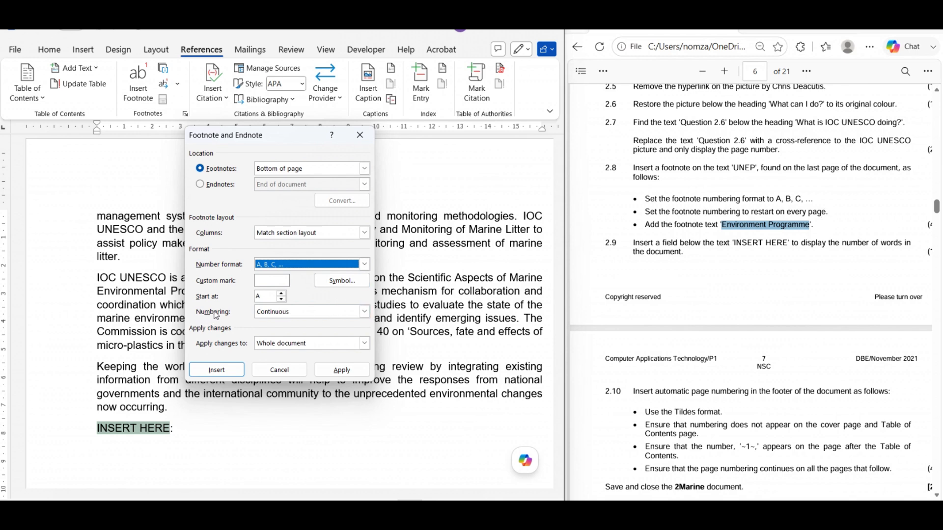
left_click(364, 313)
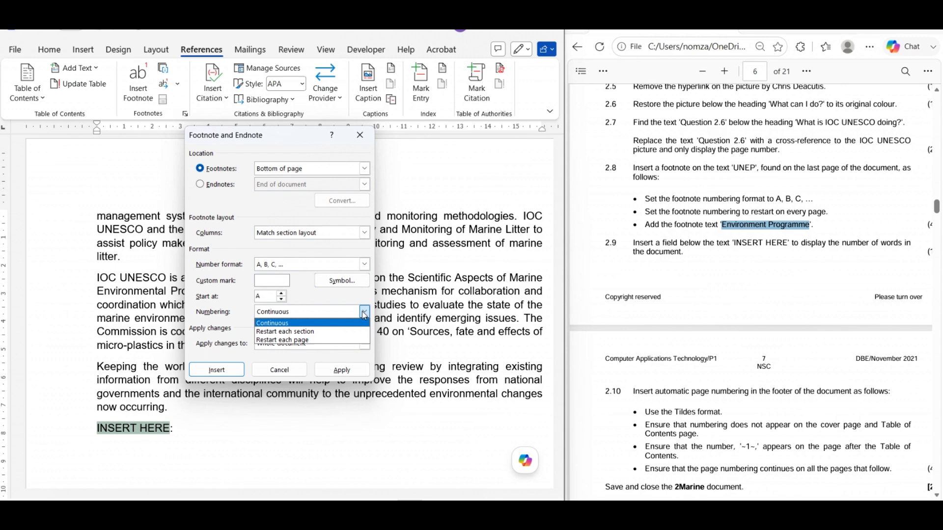
left_click(313, 341)
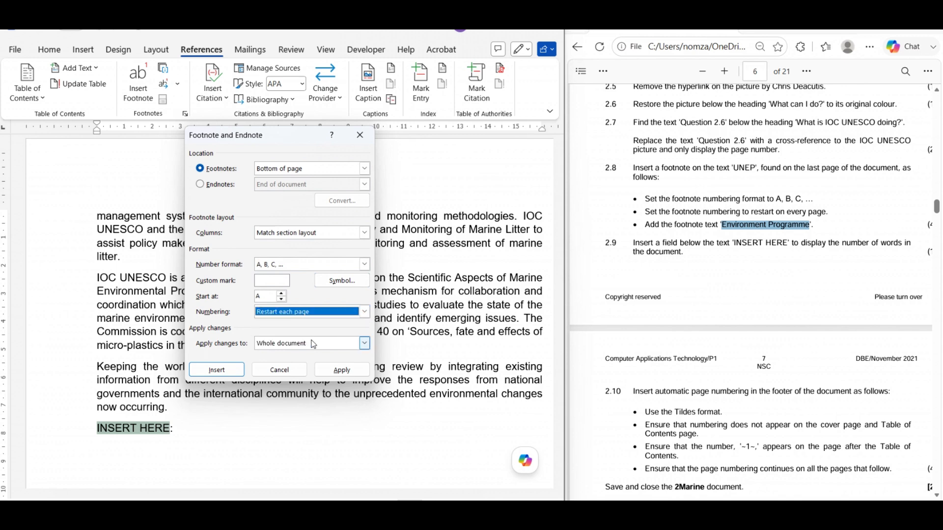
left_click(216, 374)
Paste the copied text 'Environment Programme' as the text of the footnote
scroll(216, 373, "down", 1)
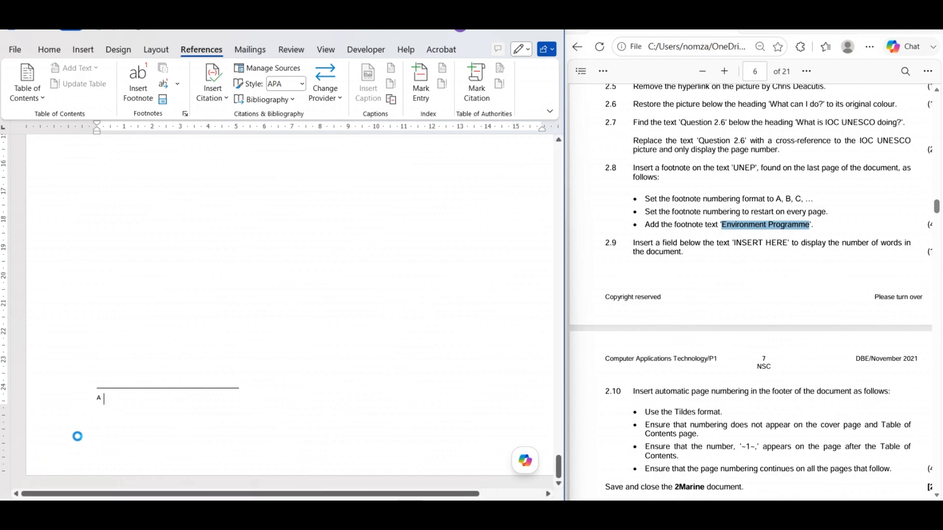
key("ctrl+v")
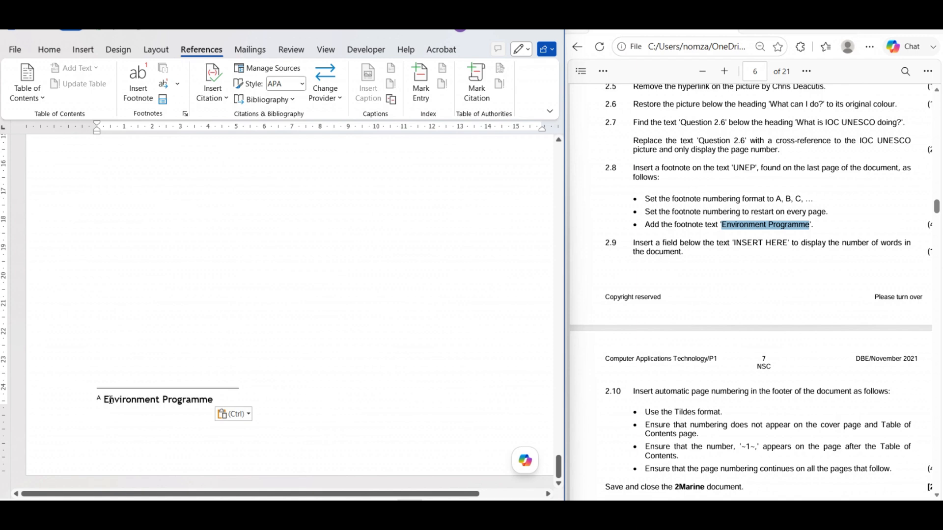
left_click(580, 472)
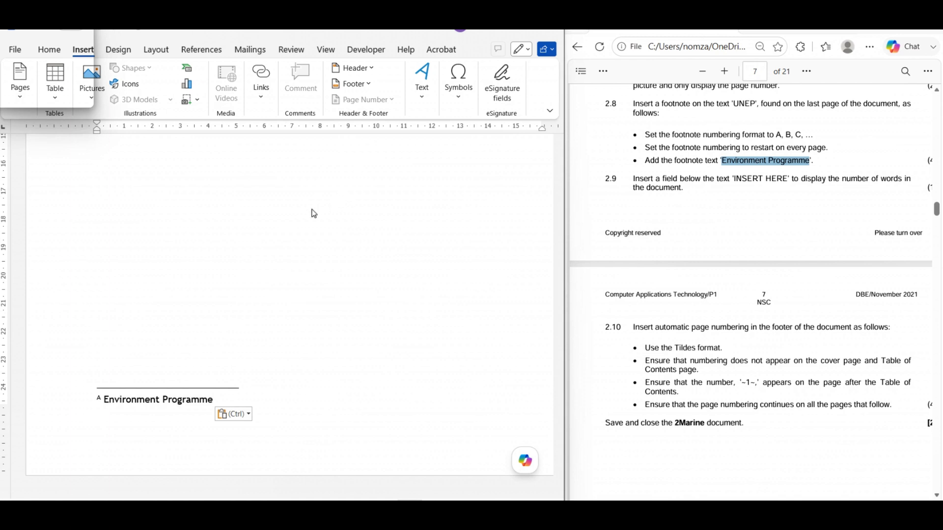
left_click(175, 190)
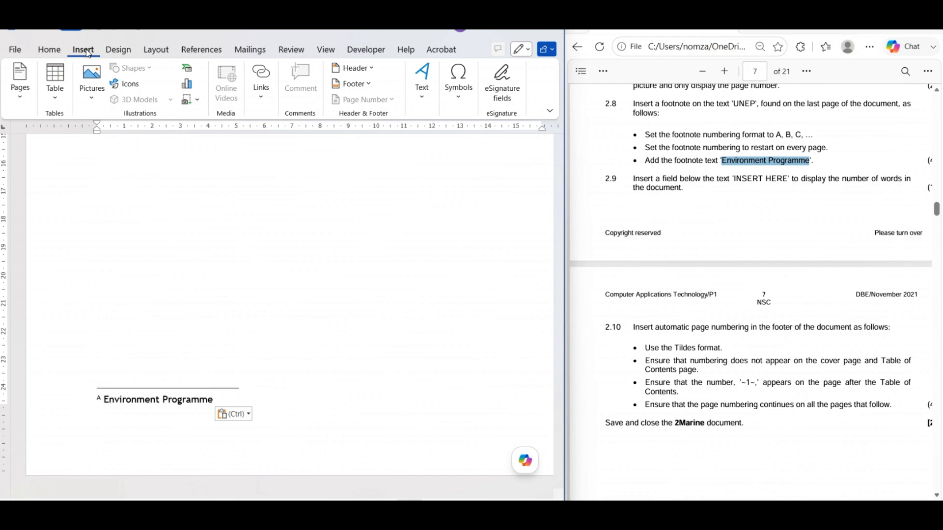
left_click(423, 97)
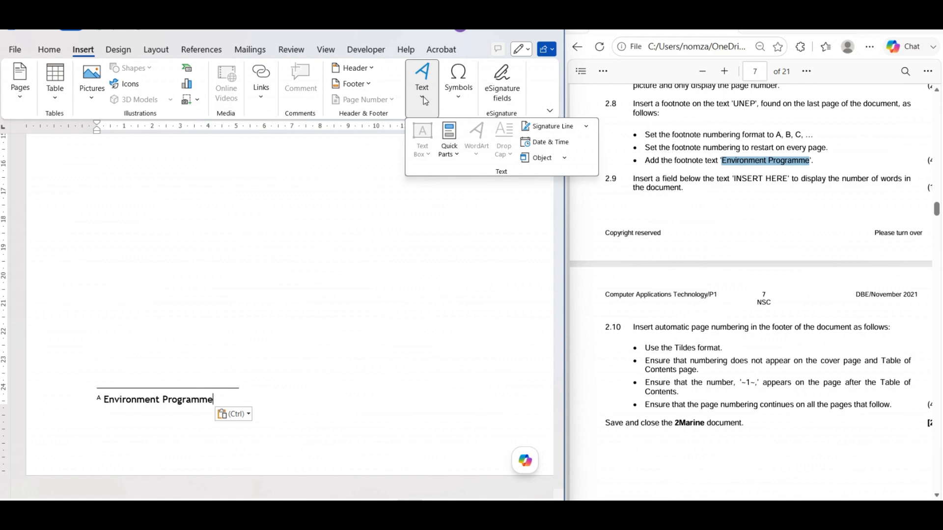
left_click(456, 157)
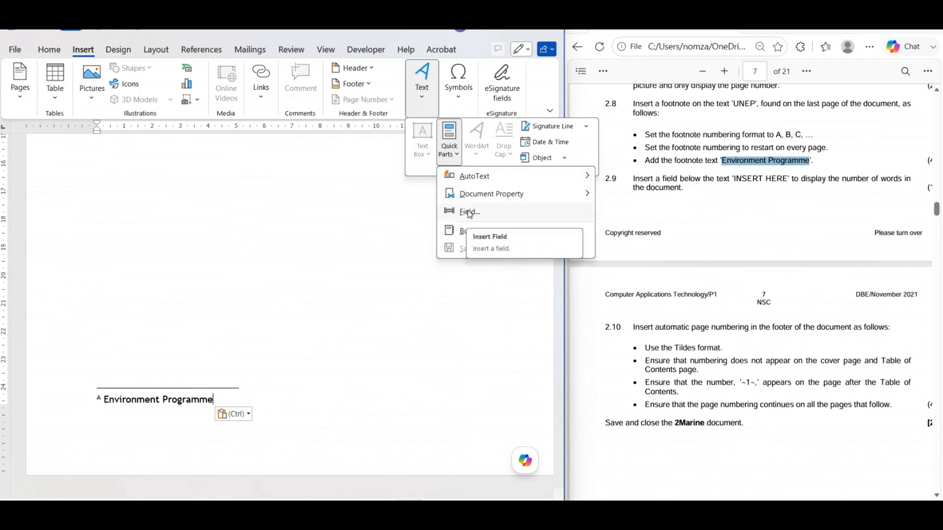
left_click(331, 254)
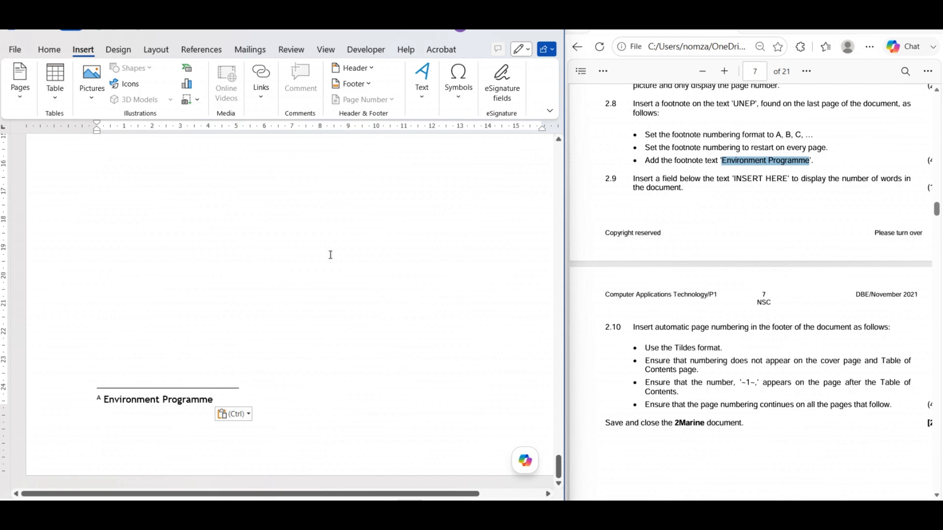
Insert a NumWords field on the line below 'INSERT HERE', keeping the format at (none)
scroll(330, 255, "up", 3)
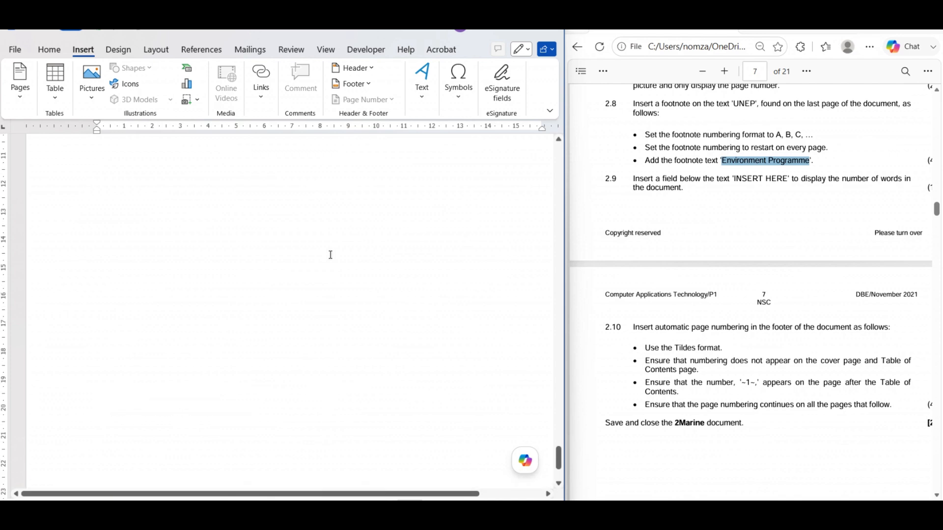
scroll(331, 255, "up", 6)
scroll(329, 253, "down", 3)
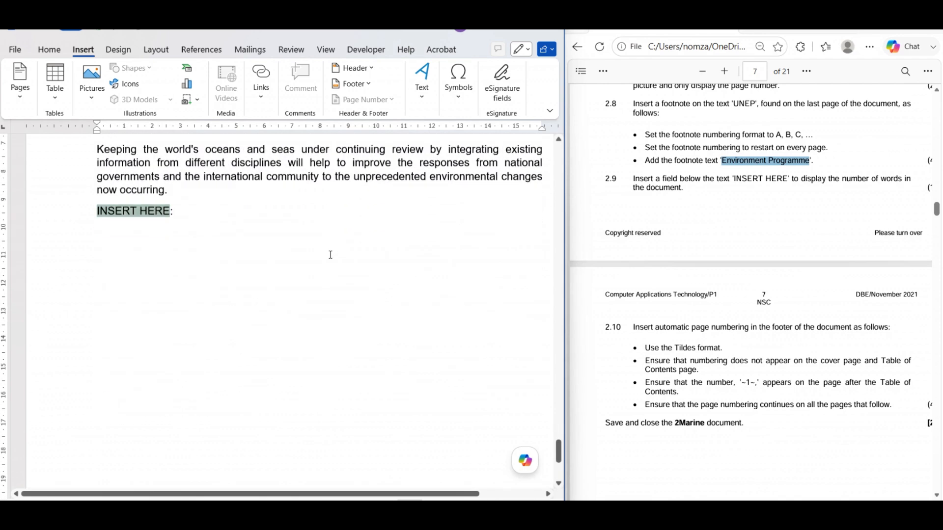
left_click(97, 188)
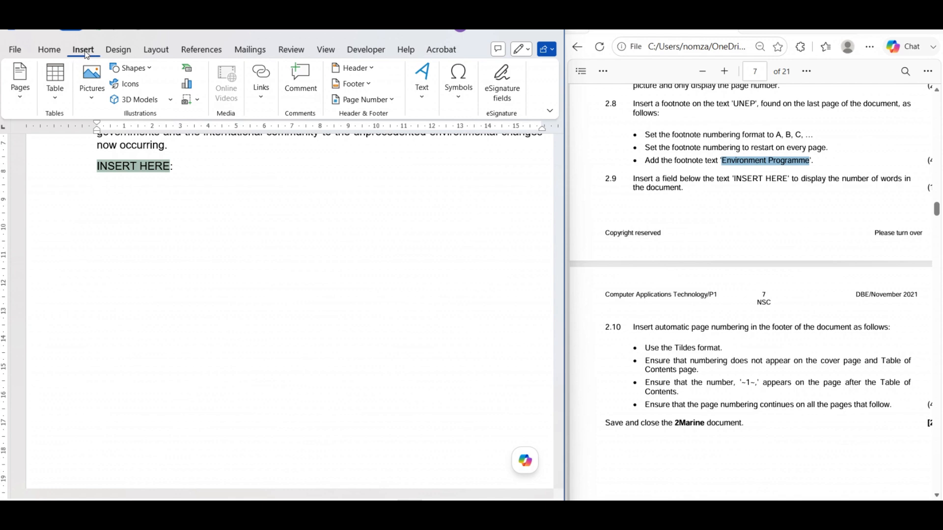
left_click(421, 104)
left_click(457, 155)
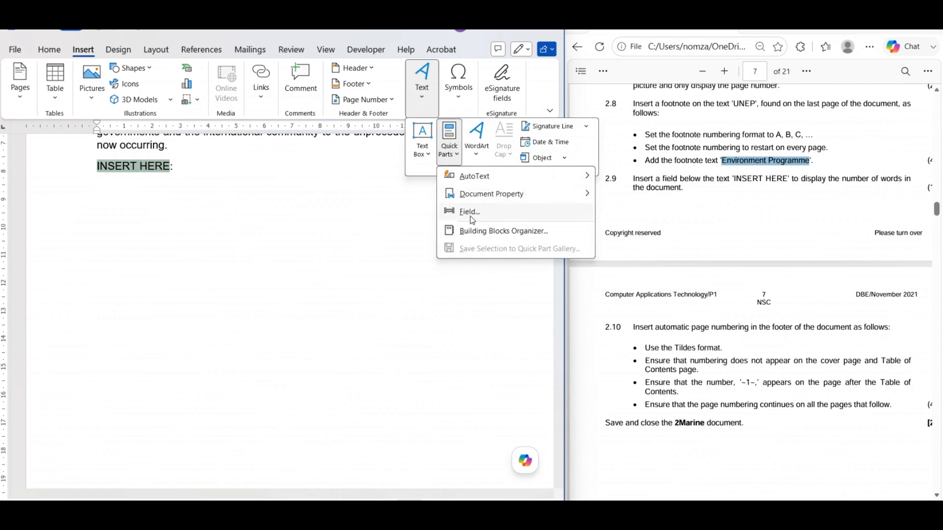
left_click(472, 216)
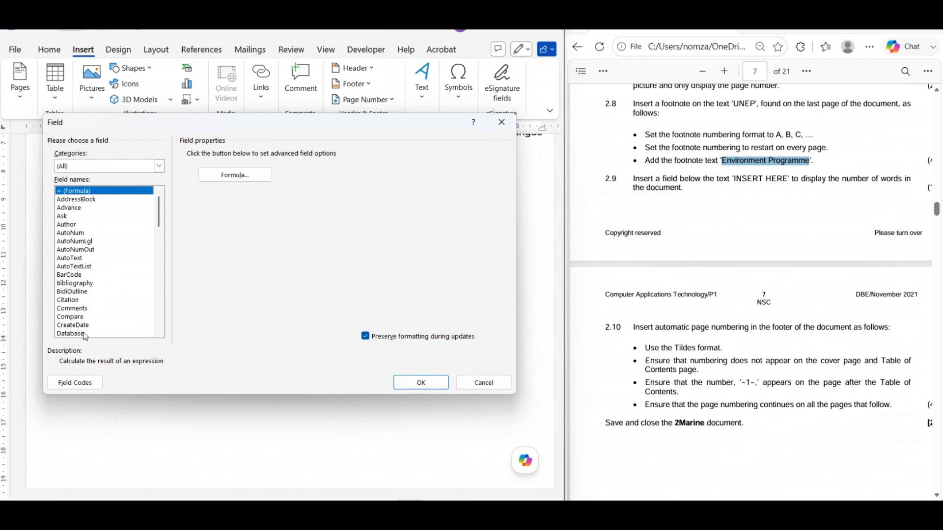
left_click(159, 333)
left_click(159, 333)
left_click(158, 333)
left_click(159, 333)
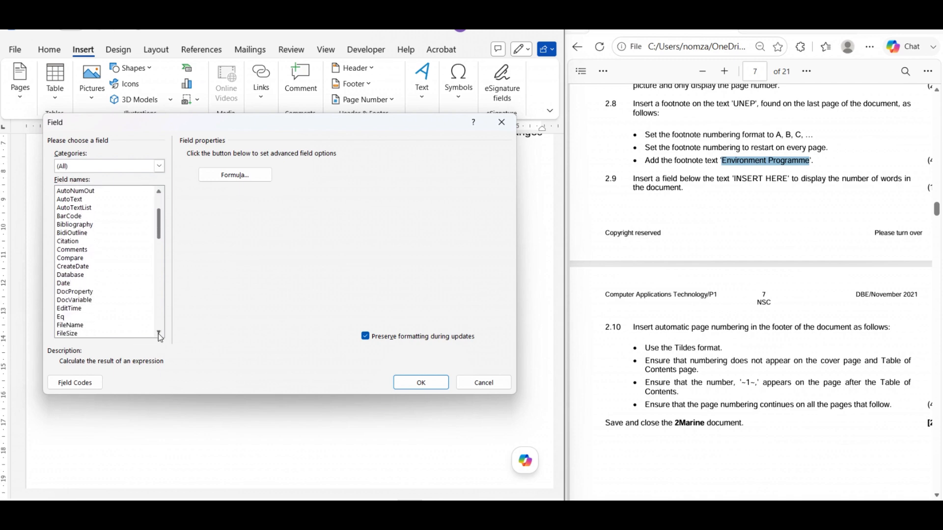
left_click(159, 333)
left_click(159, 333)
left_click(159, 333)
left_click(159, 334)
left_click(159, 334)
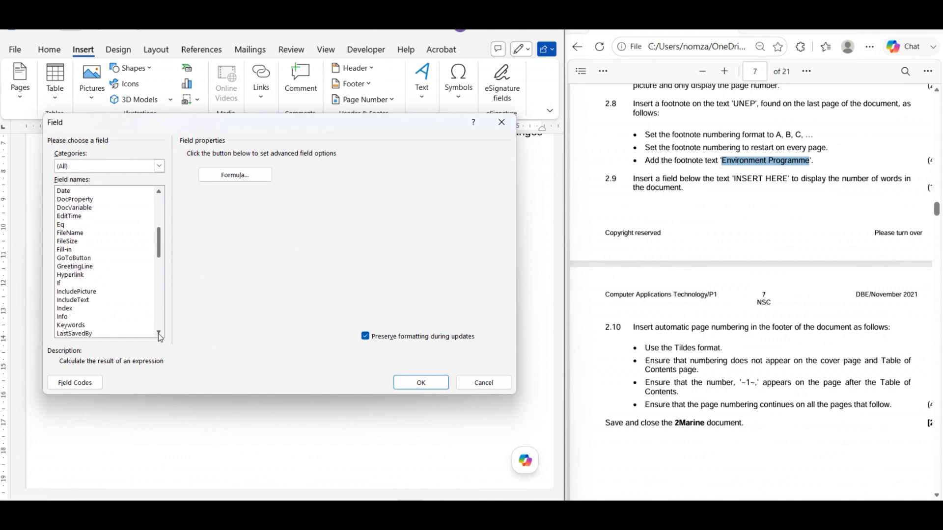
left_click(159, 334)
left_click(159, 334)
left_click(158, 334)
left_click(158, 333)
left_click(158, 334)
left_click(159, 334)
left_click(158, 333)
left_click(158, 334)
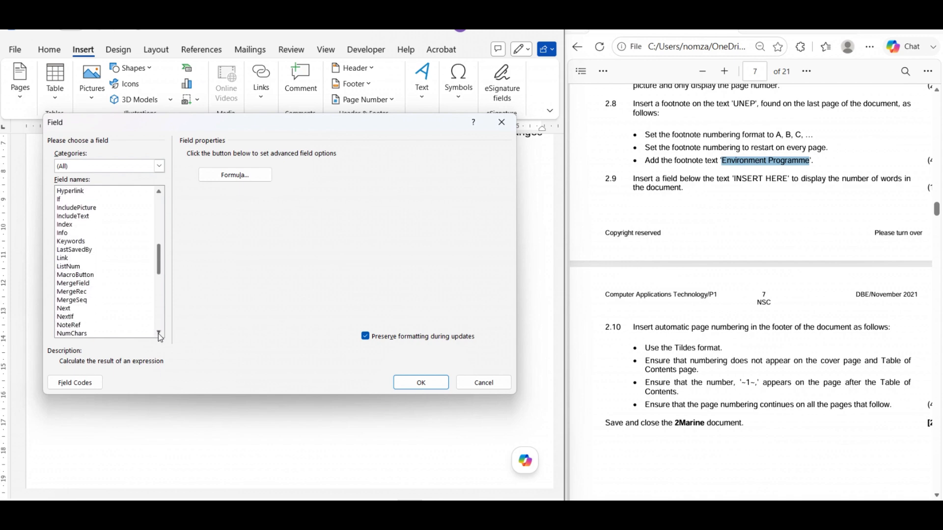
left_click(159, 334)
left_click(159, 334)
left_click(159, 333)
left_click(159, 333)
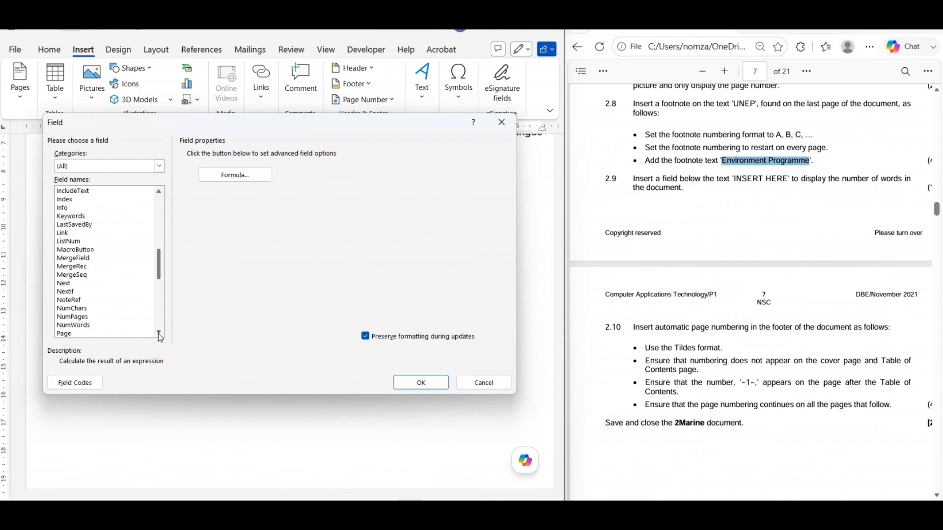
left_click(83, 326)
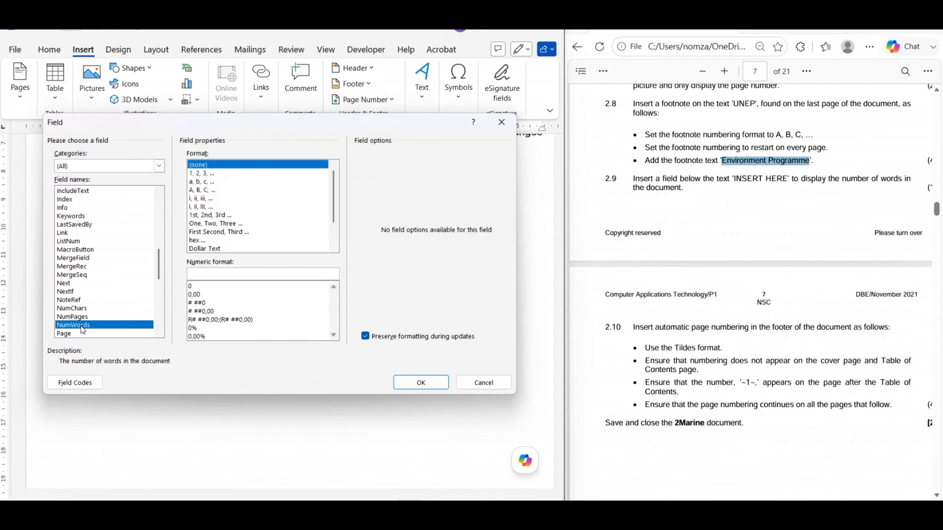
left_click(412, 383)
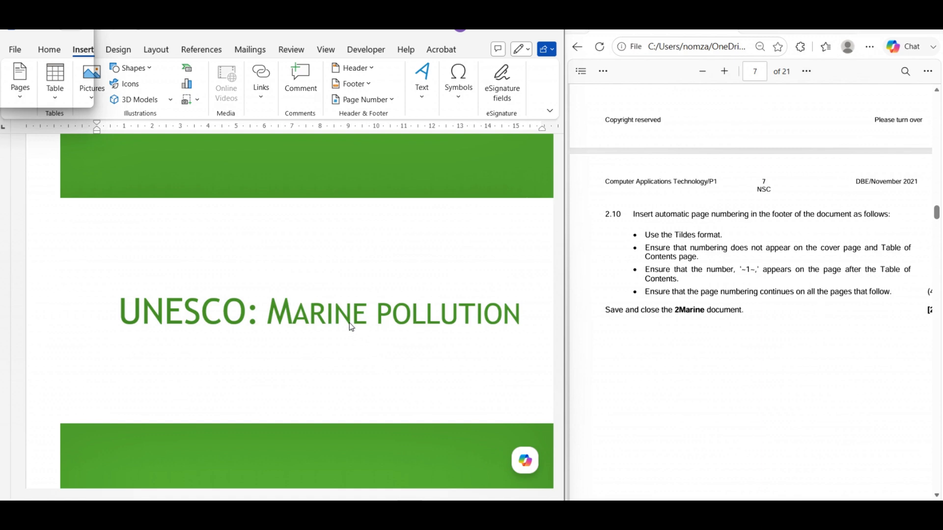
Insert a Next Page section break after 'several decades.' at the end of the Table of Contents page
scroll(258, 274, "up", 2)
scroll(257, 275, "down", 3)
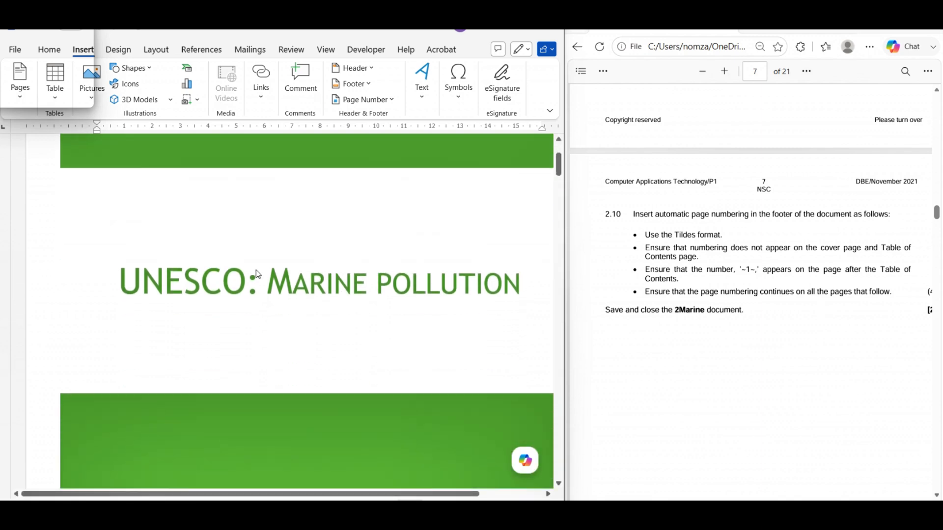
scroll(258, 274, "up", 1)
scroll(256, 272, "down", 8)
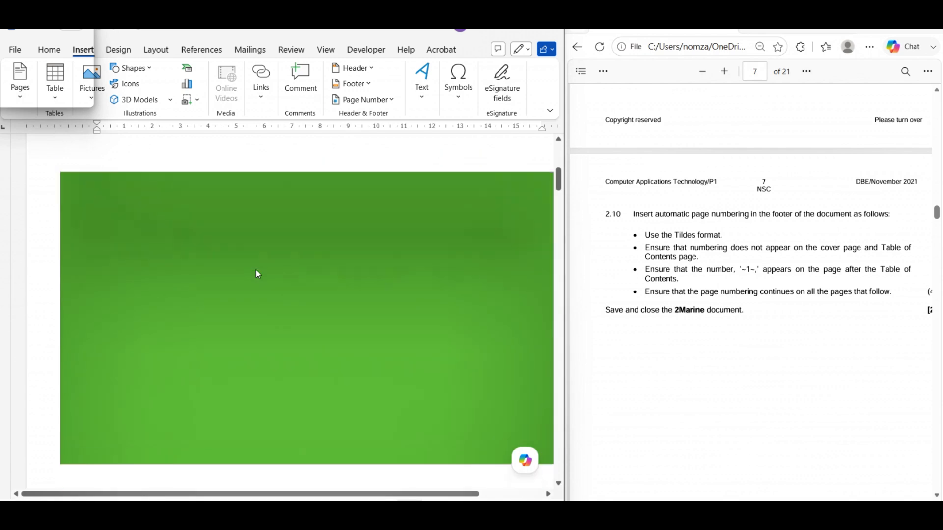
scroll(258, 274, "down", 1)
scroll(257, 274, "up", 2)
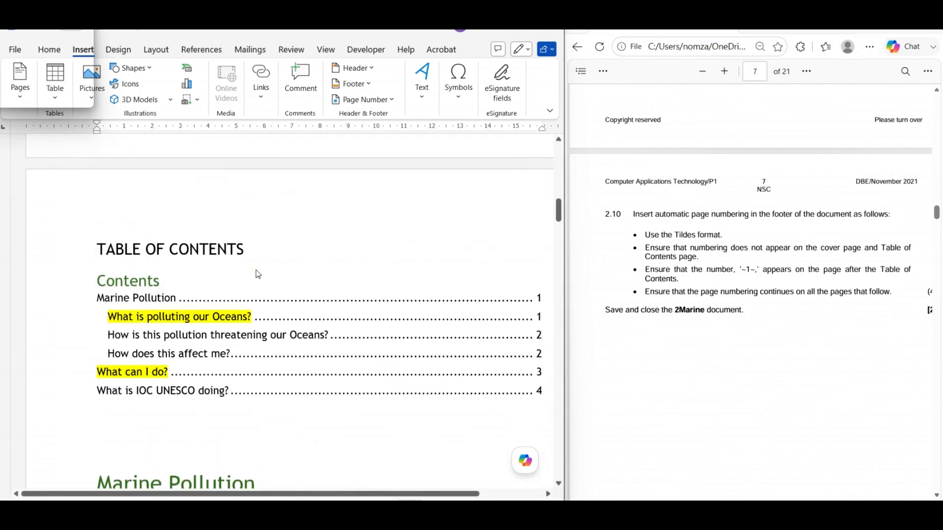
scroll(257, 274, "down", 3)
scroll(258, 274, "down", 5)
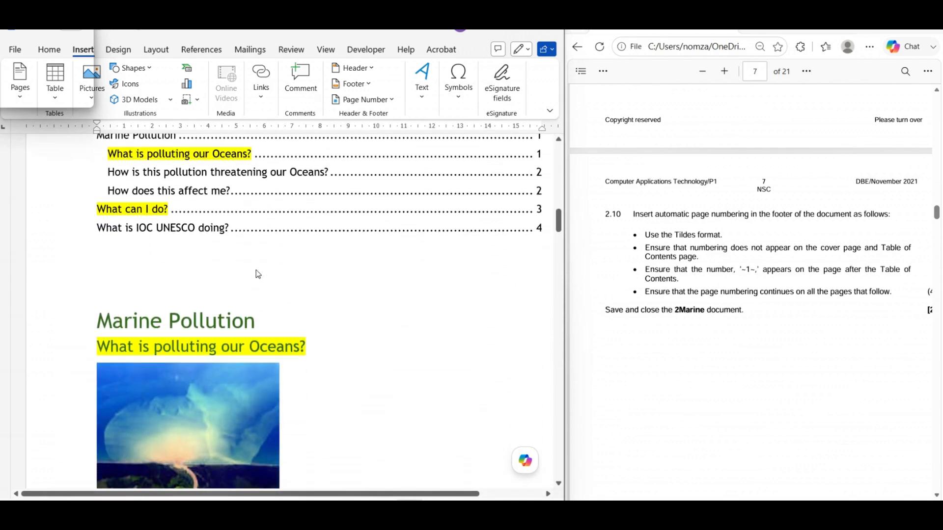
scroll(256, 274, "down", 3)
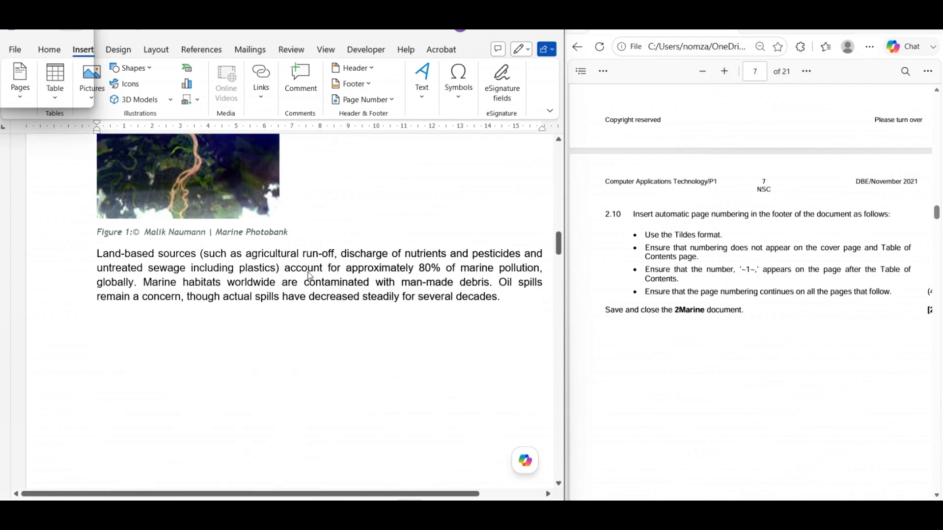
left_click(508, 297)
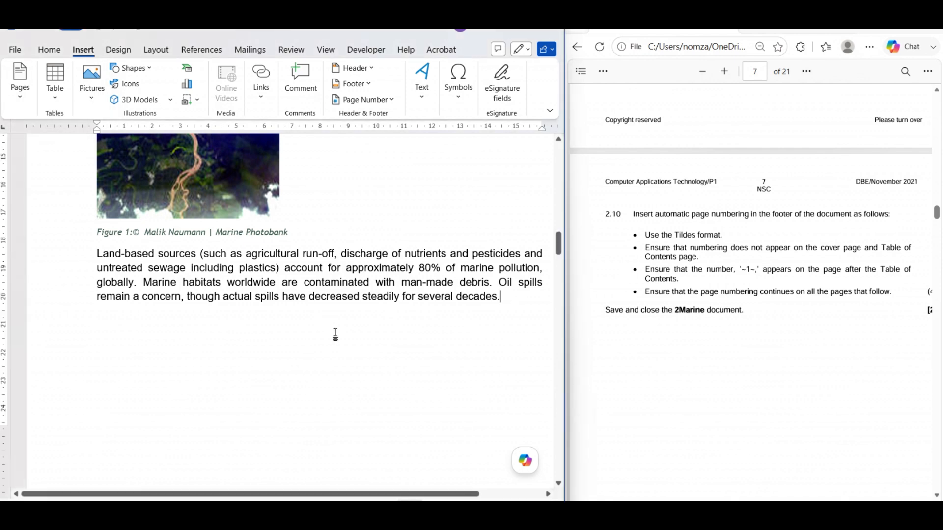
scroll(335, 332, "down", 3)
scroll(335, 333, "up", 3)
scroll(336, 334, "up", 5)
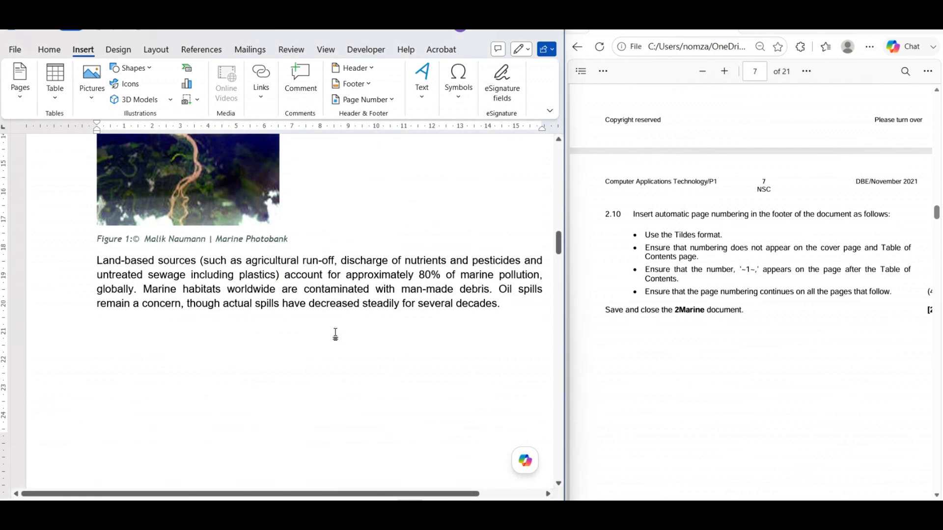
scroll(331, 285, "down", 3)
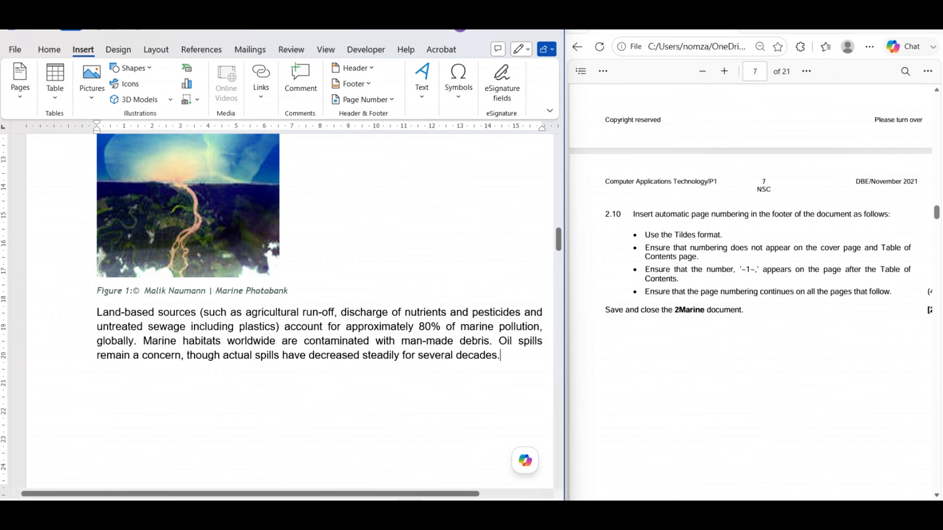
left_click(160, 50)
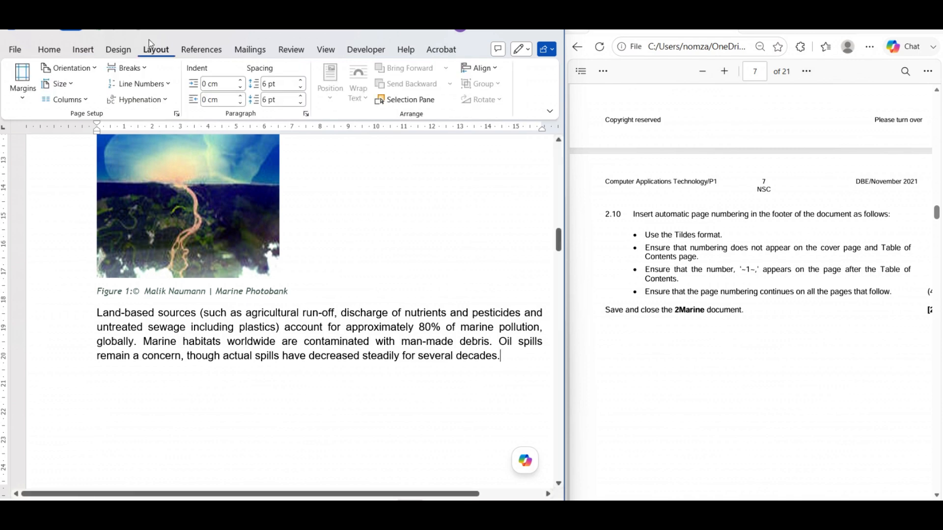
left_click(145, 68)
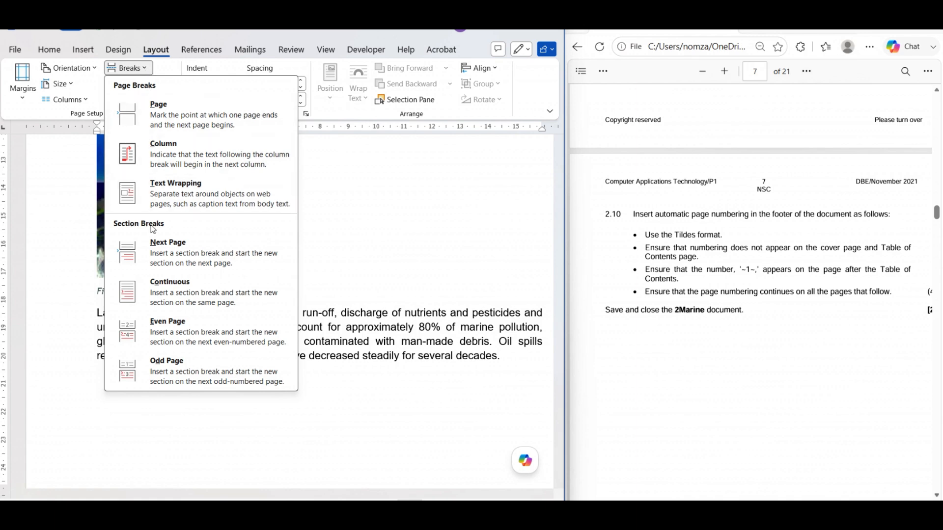
left_click(179, 258)
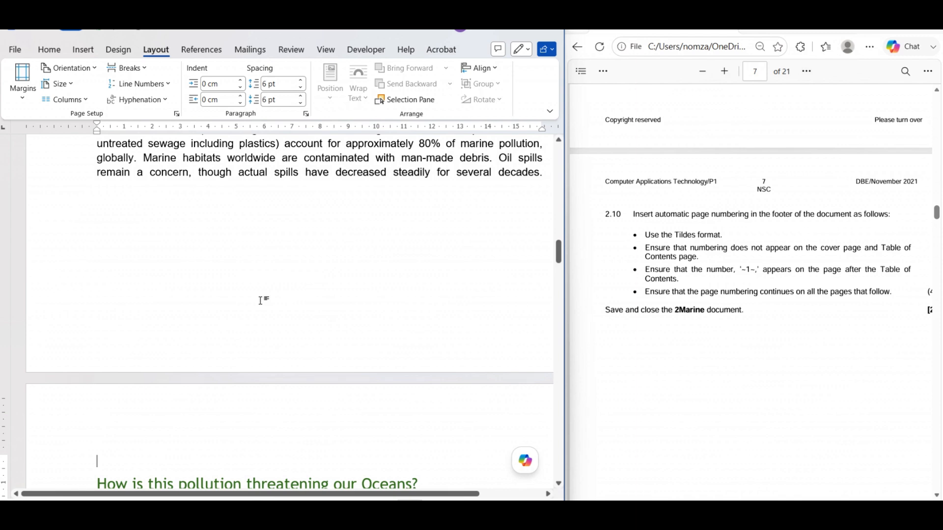
Open the section 2 footer above 'How does this affect me?' for editing and unlink it from the previous section
scroll(260, 301, "down", 1)
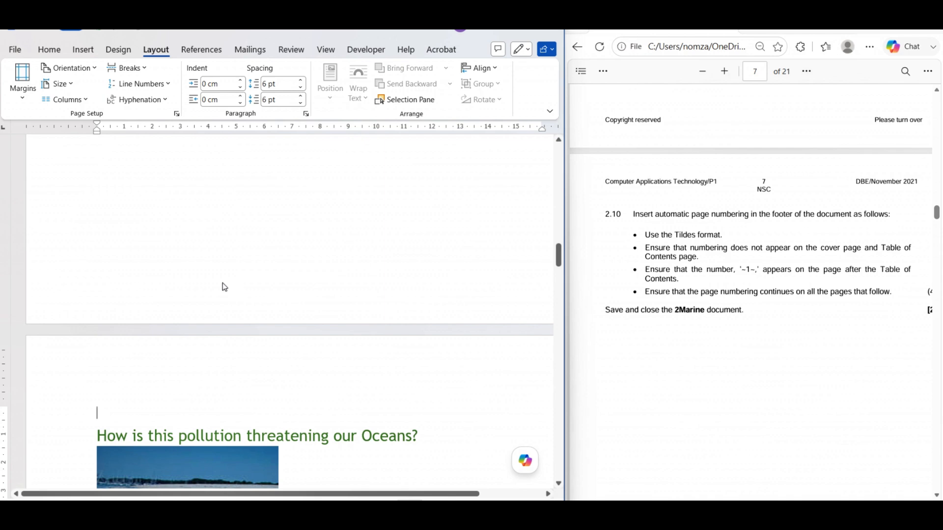
scroll(162, 398, "down", 2)
scroll(163, 398, "up", 7)
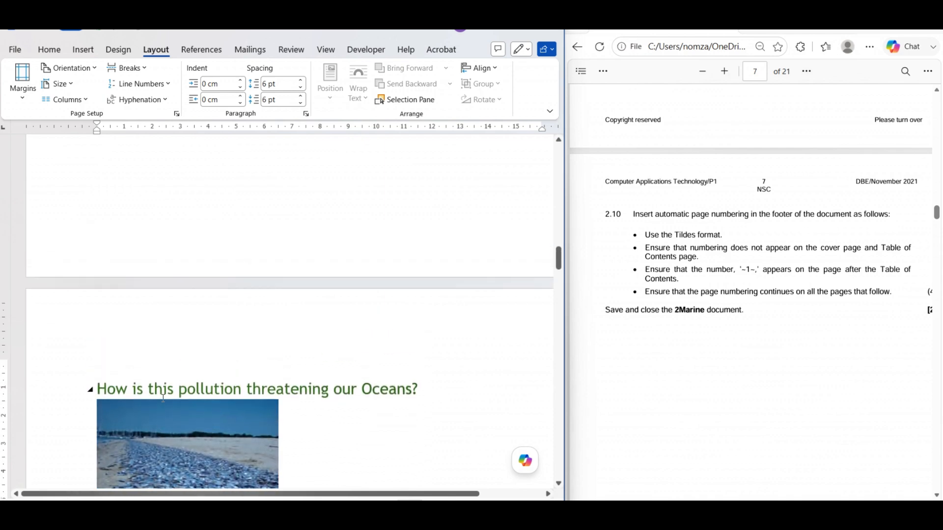
scroll(243, 239, "up", 5)
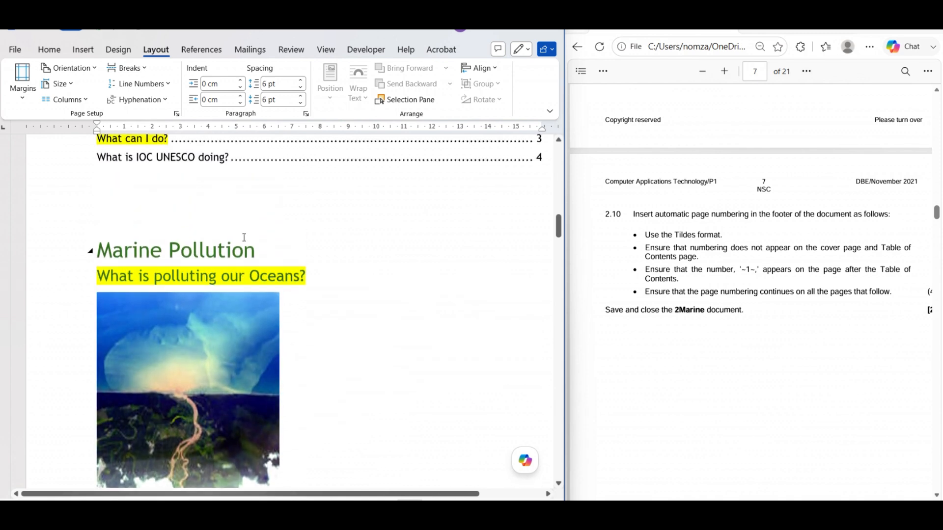
scroll(244, 239, "down", 8)
scroll(243, 238, "down", 1)
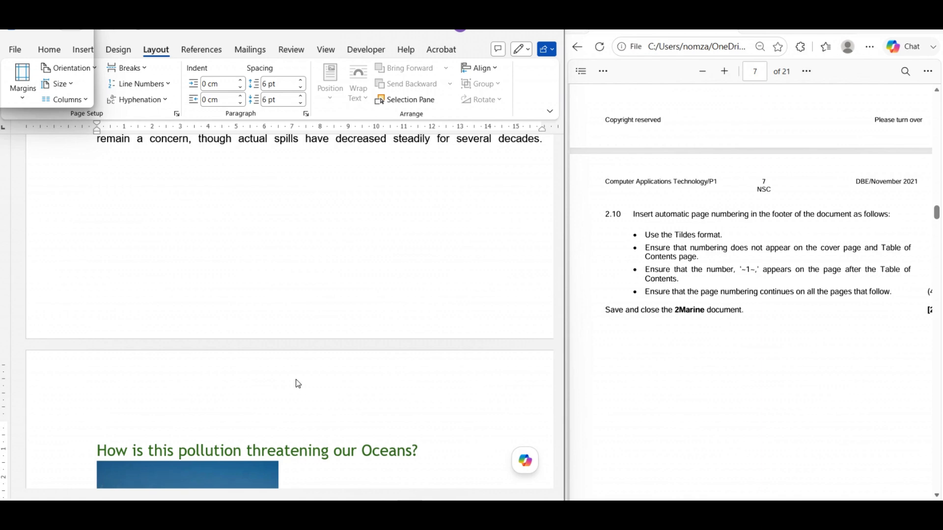
scroll(298, 384, "down", 15)
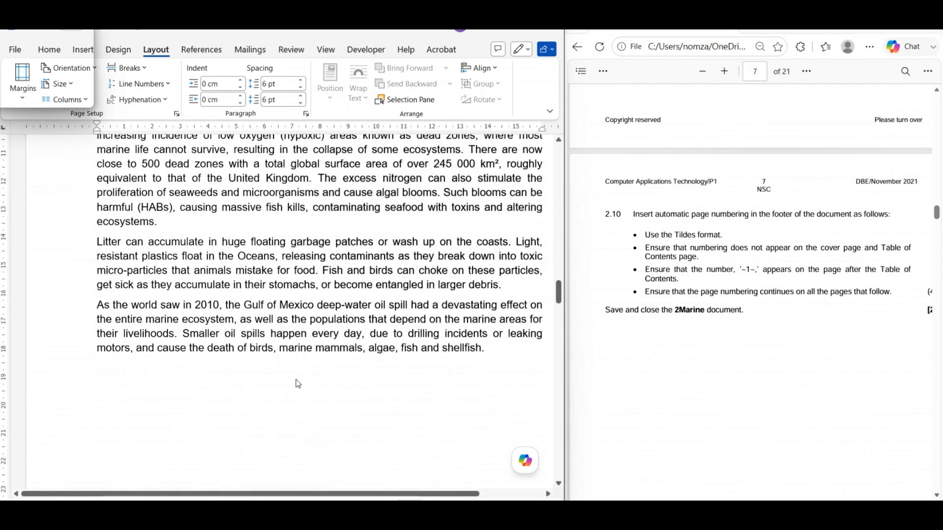
scroll(298, 384, "down", 5)
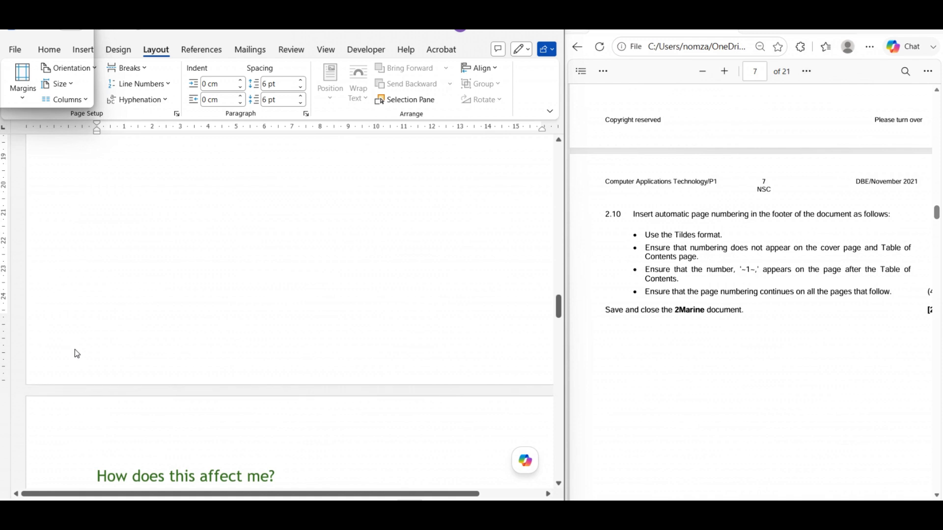
double_click(75, 349)
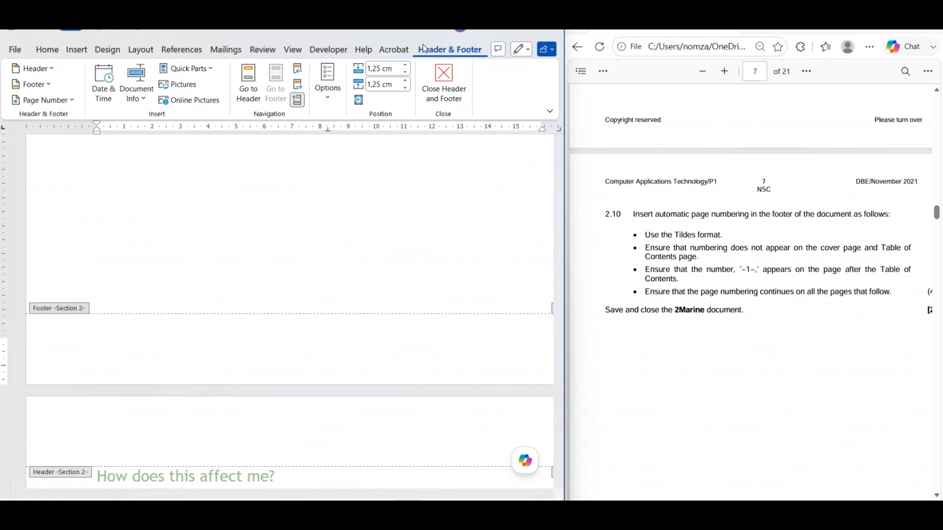
left_click(297, 105)
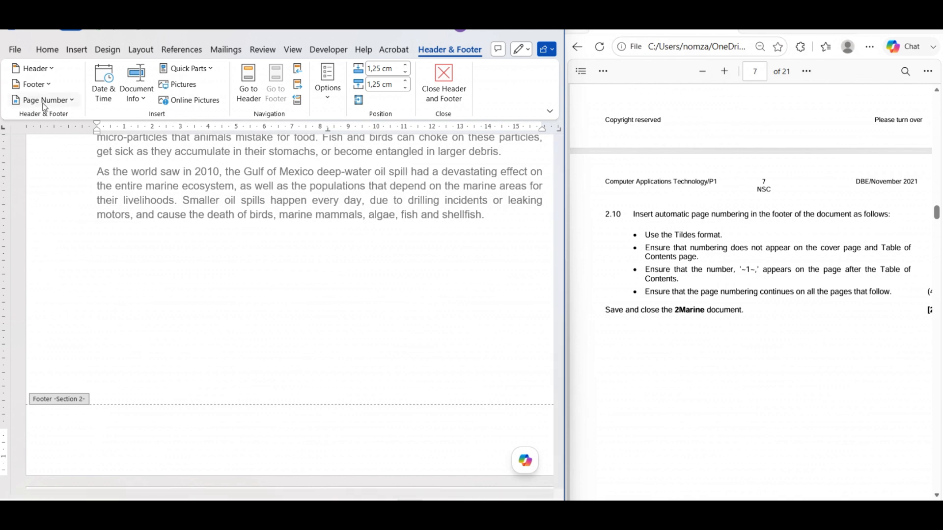
Insert a page number in the Tildes format at the current position in the section 2 footer
left_click(71, 101)
mouse_move(62, 178)
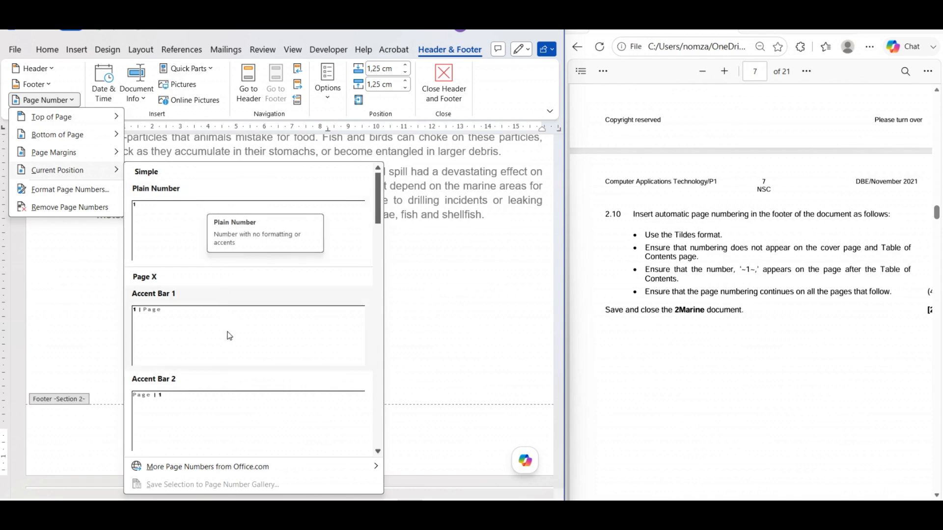
scroll(231, 350, "down", 3)
scroll(232, 350, "down", 3)
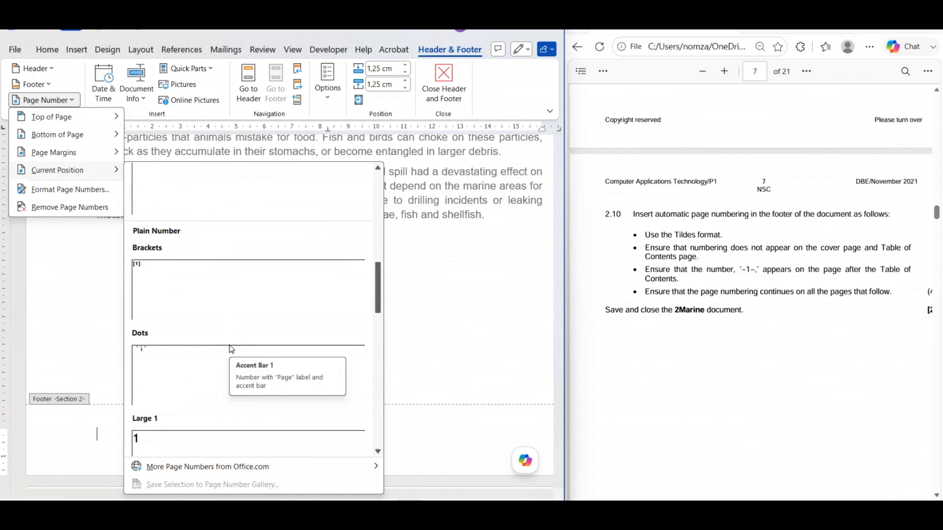
scroll(231, 349, "down", 3)
scroll(232, 349, "down", 3)
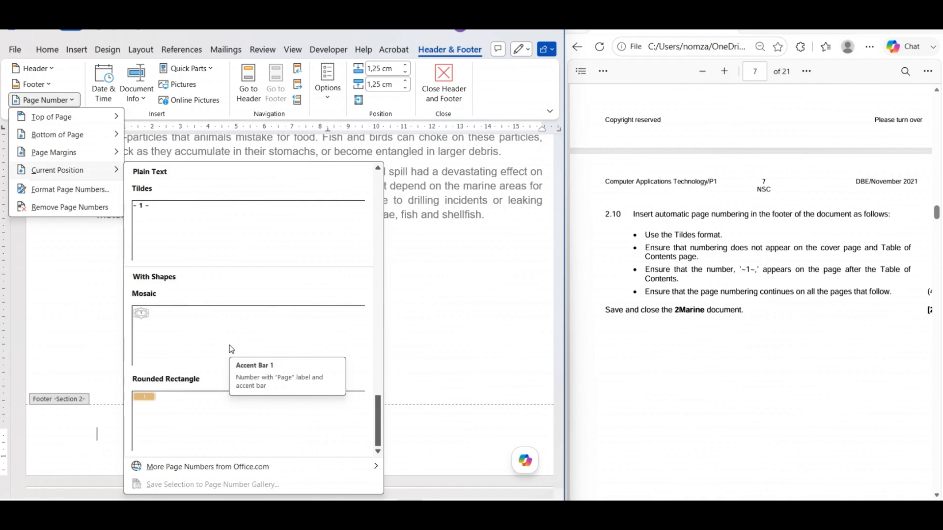
left_click(200, 246)
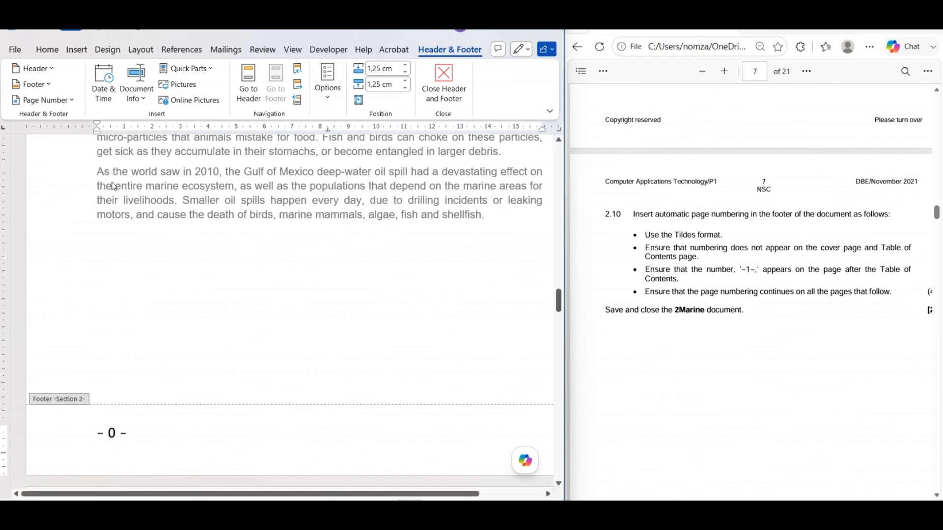
Set the section 2 page numbering to start at 1, keeping the 1, 2, 3, … number format
left_click(72, 100)
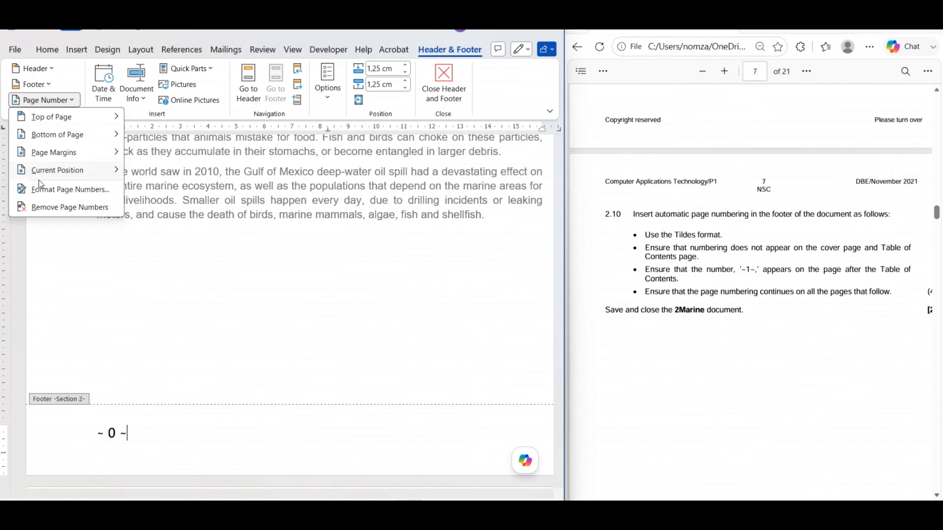
left_click(78, 192)
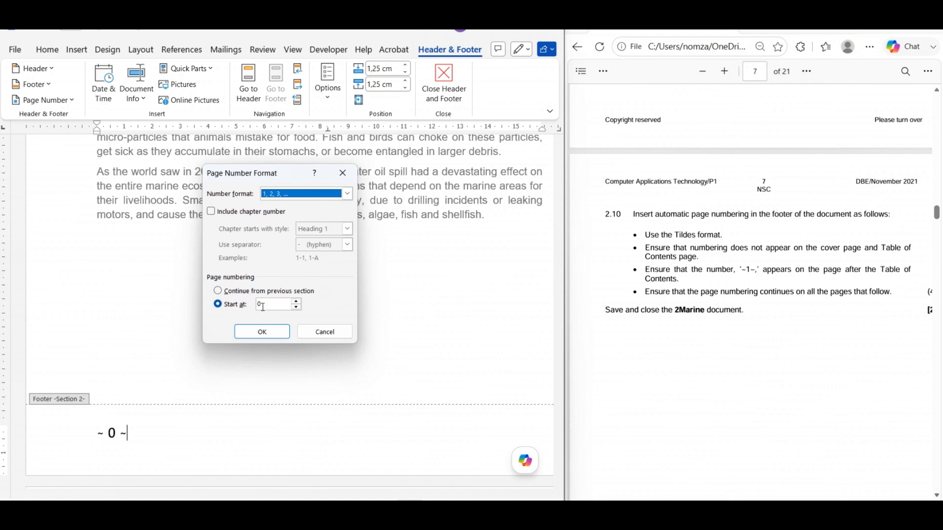
left_click(296, 302)
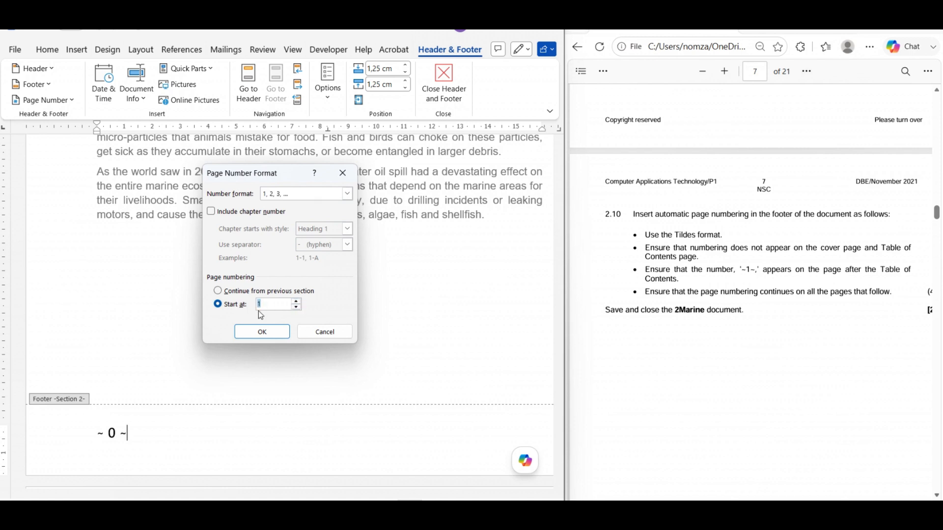
left_click(267, 336)
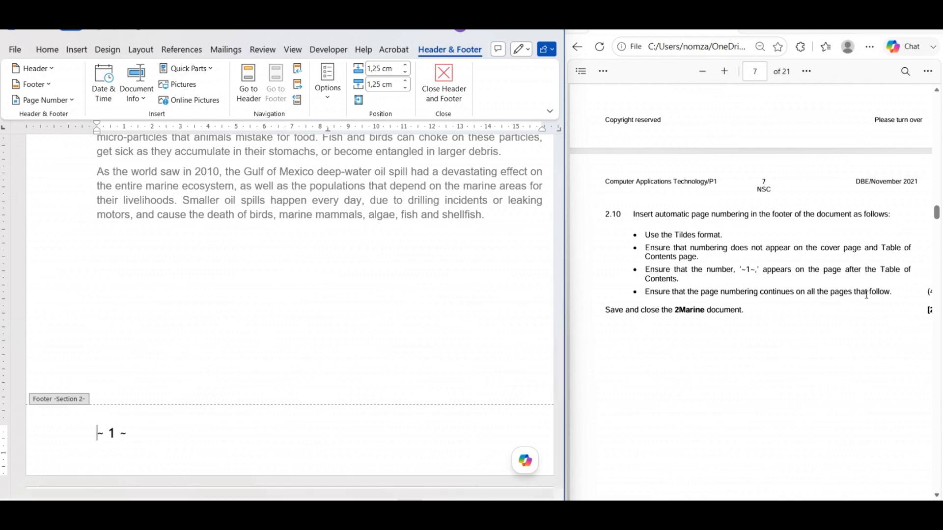
Check the footers of the following pages to see whether the Tildes page numbering continues through section 2
scroll(242, 352, "down", 1)
scroll(241, 349, "down", 2)
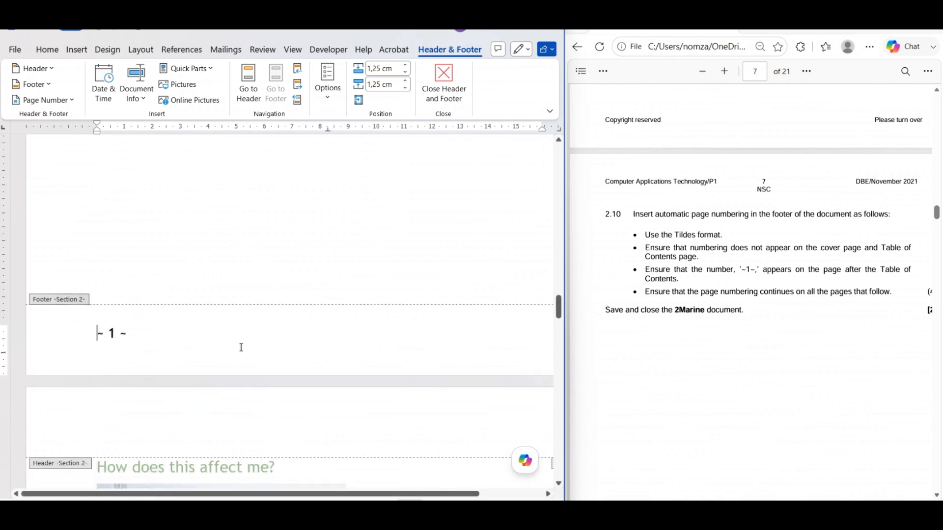
scroll(199, 322, "down", 8)
scroll(210, 325, "down", 15)
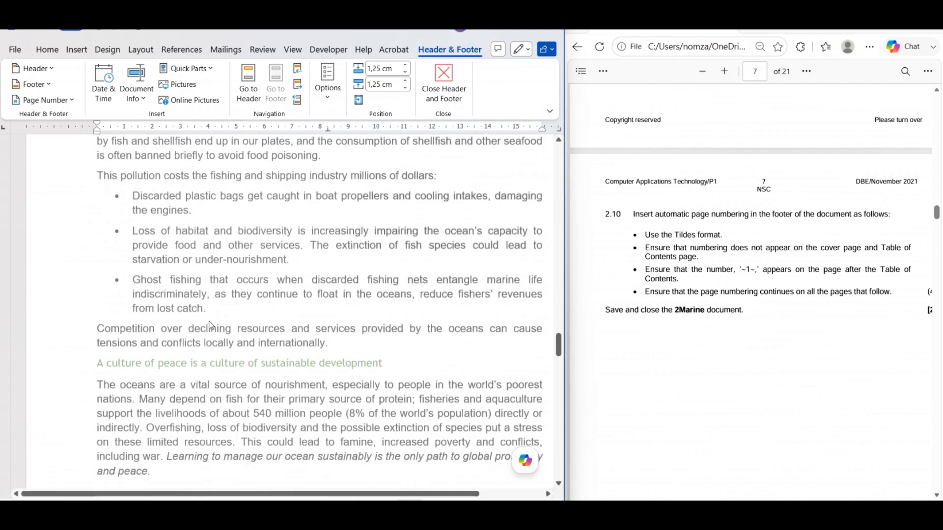
scroll(210, 325, "down", 12)
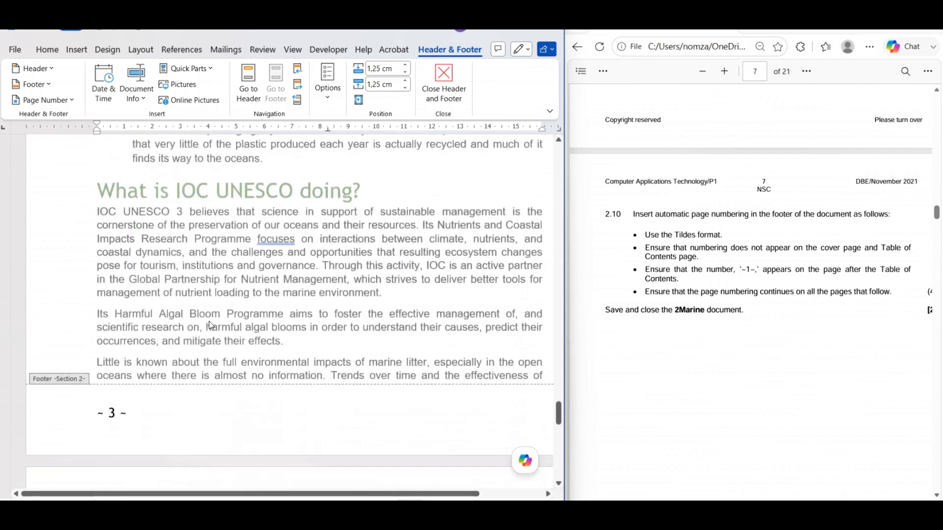